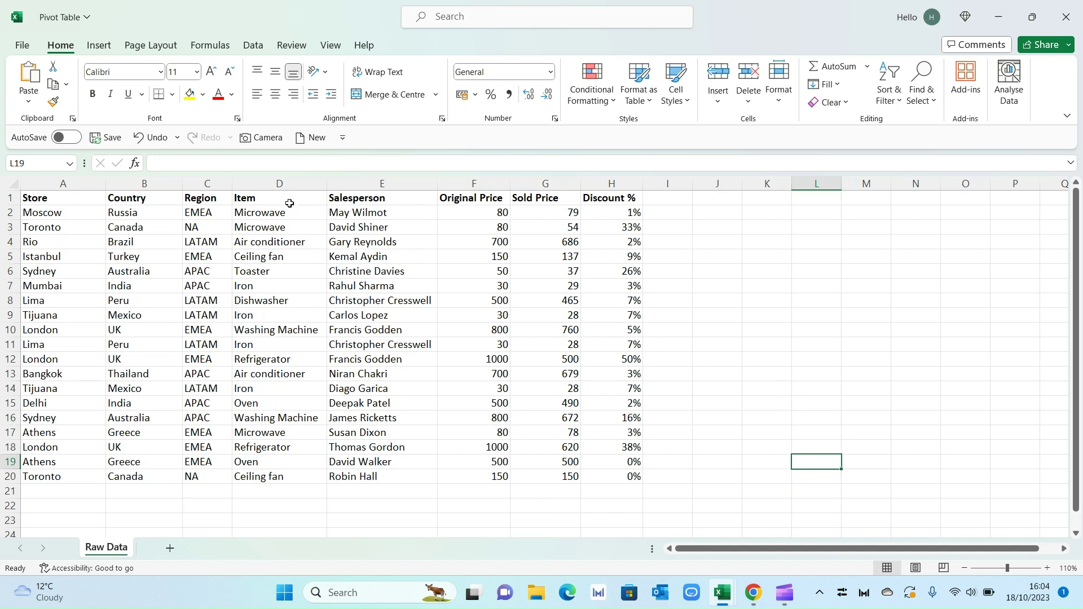
# Highlight the Item, Store, Country, Region, price, Discount % and Salesperson columns to explain the data.
pyautogui.moveTo(287, 197); pyautogui.dragTo(281, 277)
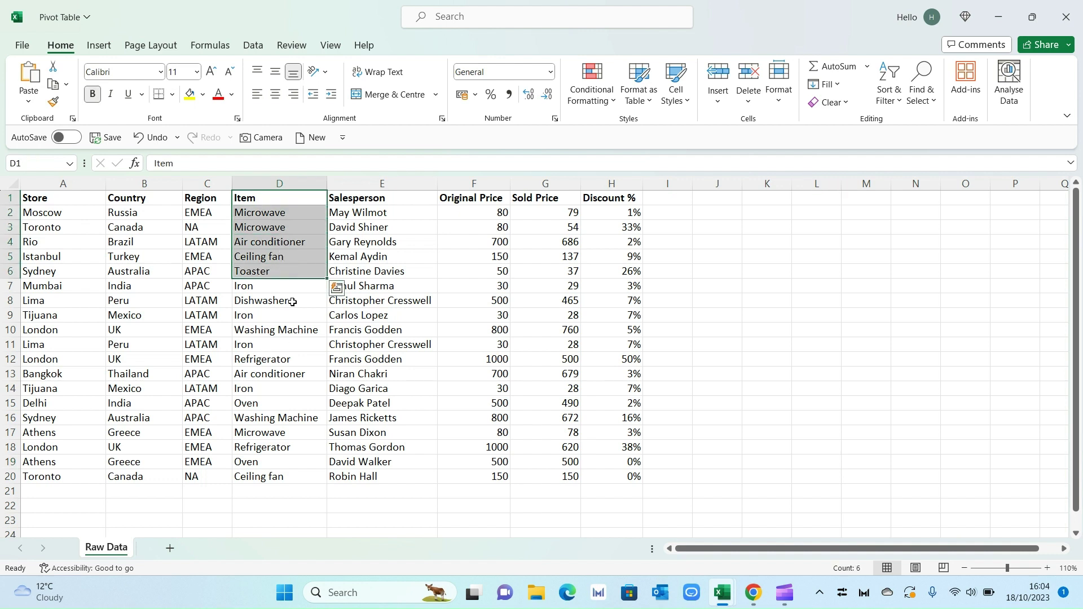
pyautogui.moveTo(69, 199); pyautogui.dragTo(65, 265)
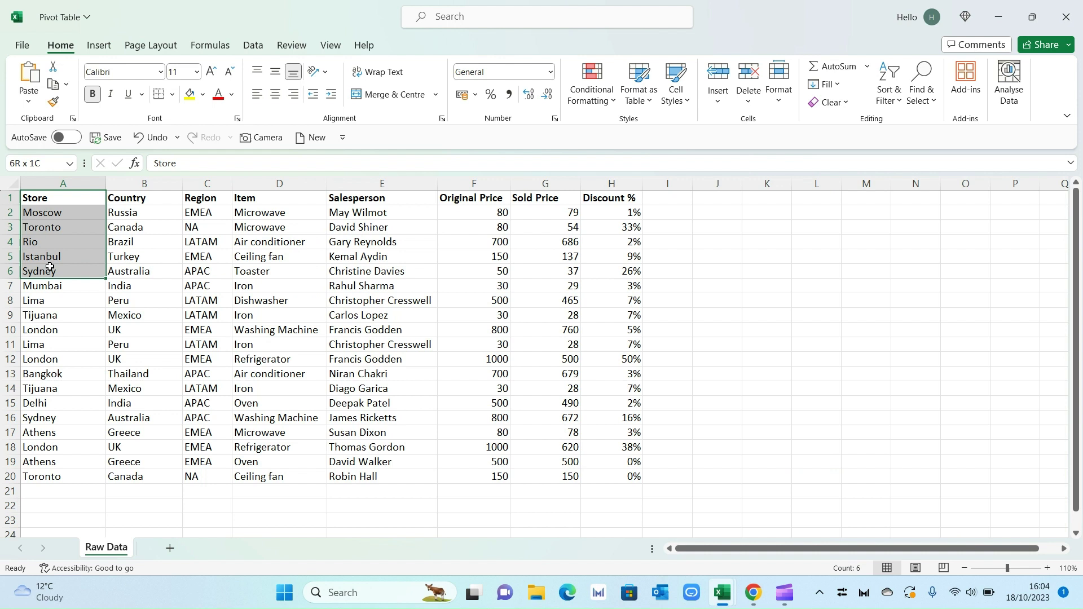
pyautogui.moveTo(143, 200); pyautogui.dragTo(131, 260)
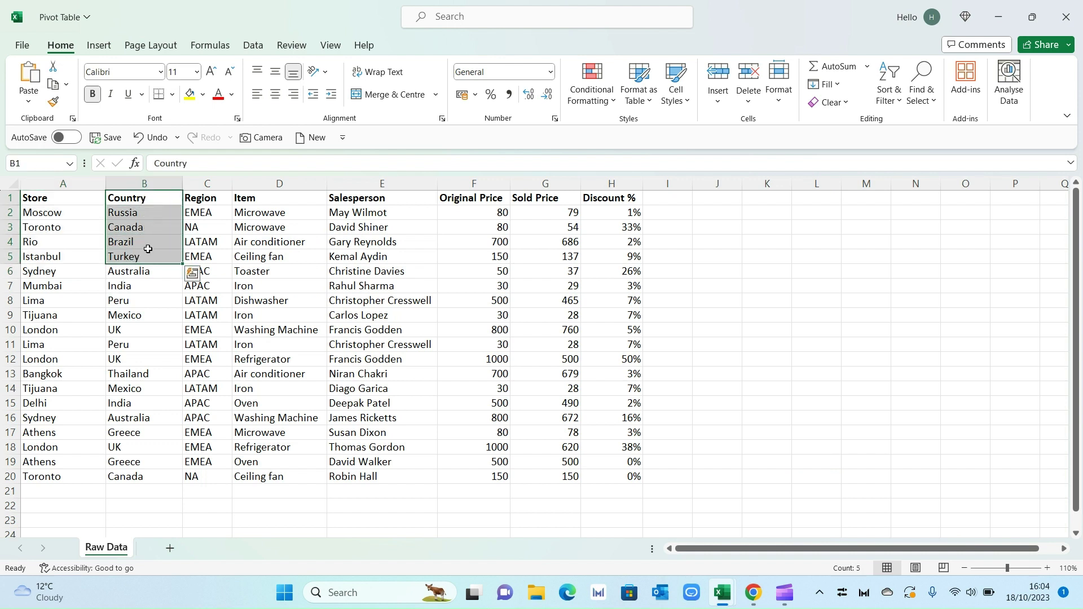
pyautogui.moveTo(197, 198); pyautogui.dragTo(198, 242)
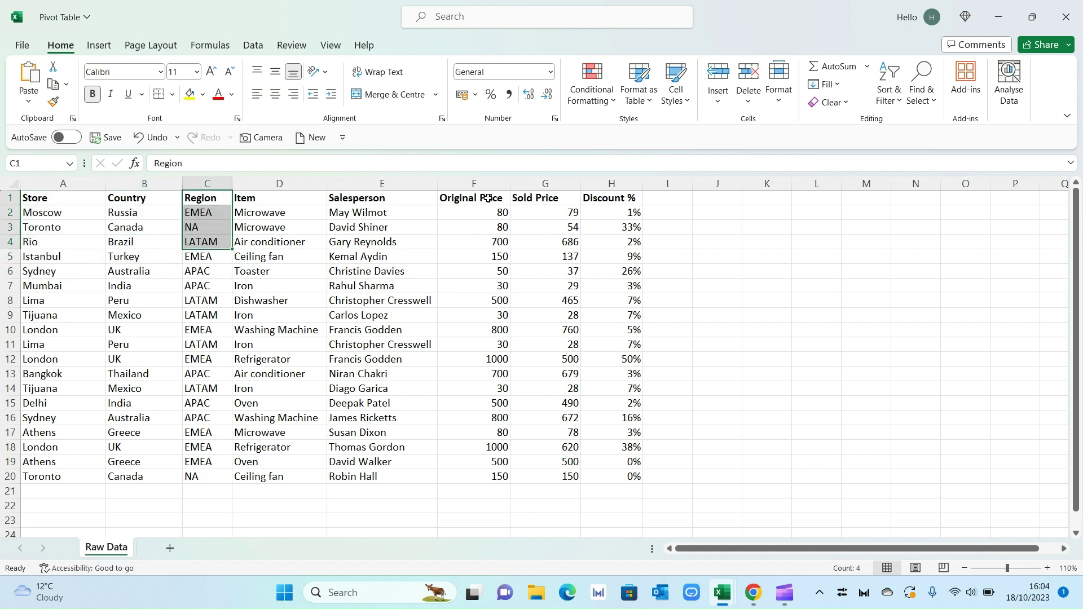
pyautogui.moveTo(488, 198); pyautogui.dragTo(486, 264)
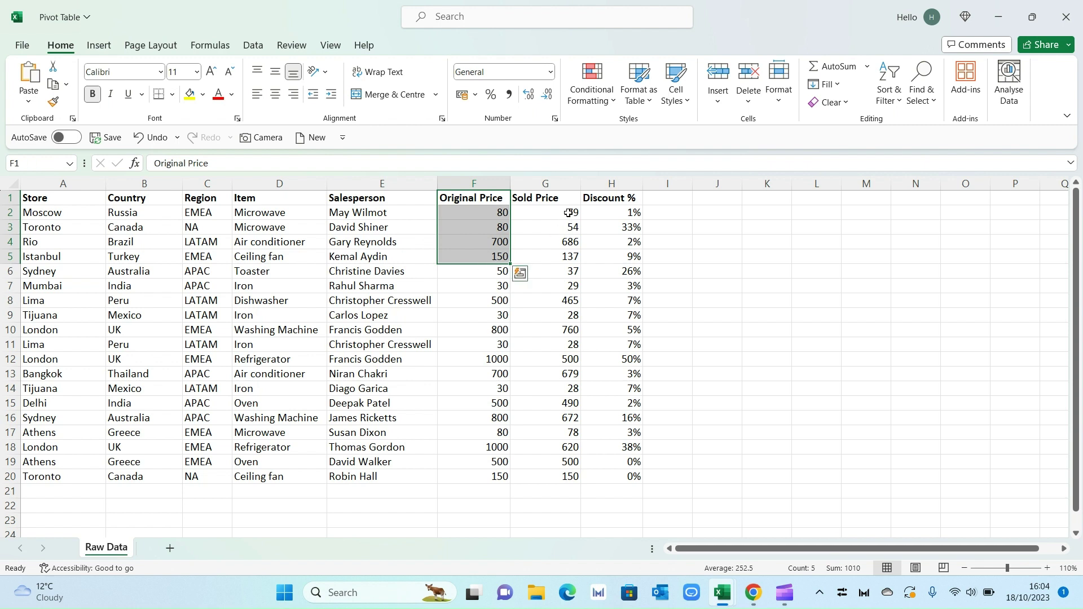
pyautogui.moveTo(571, 196); pyautogui.dragTo(565, 244)
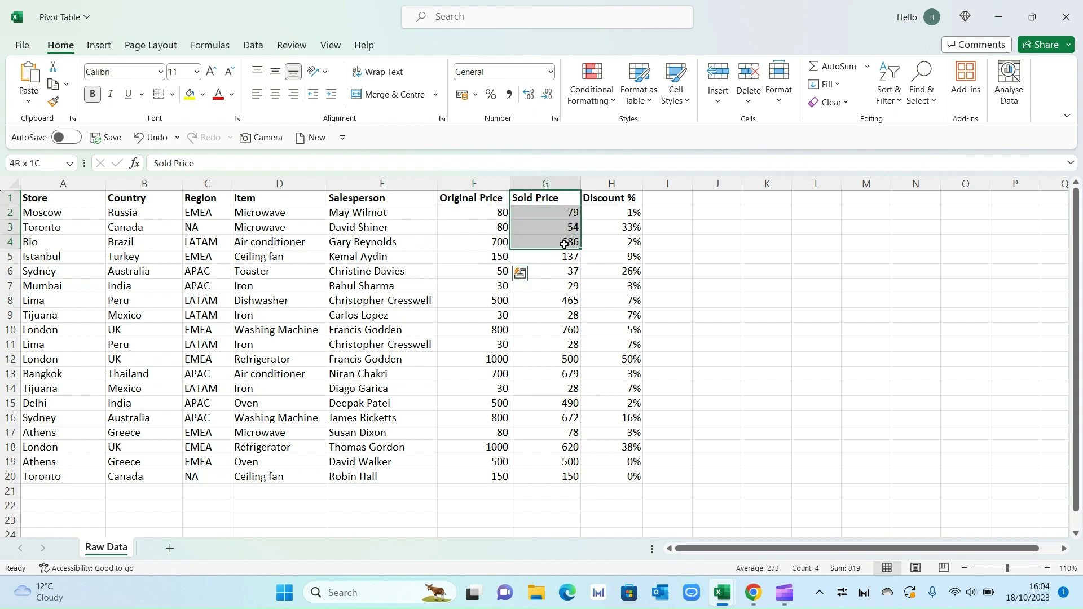
pyautogui.moveTo(629, 198); pyautogui.dragTo(627, 252)
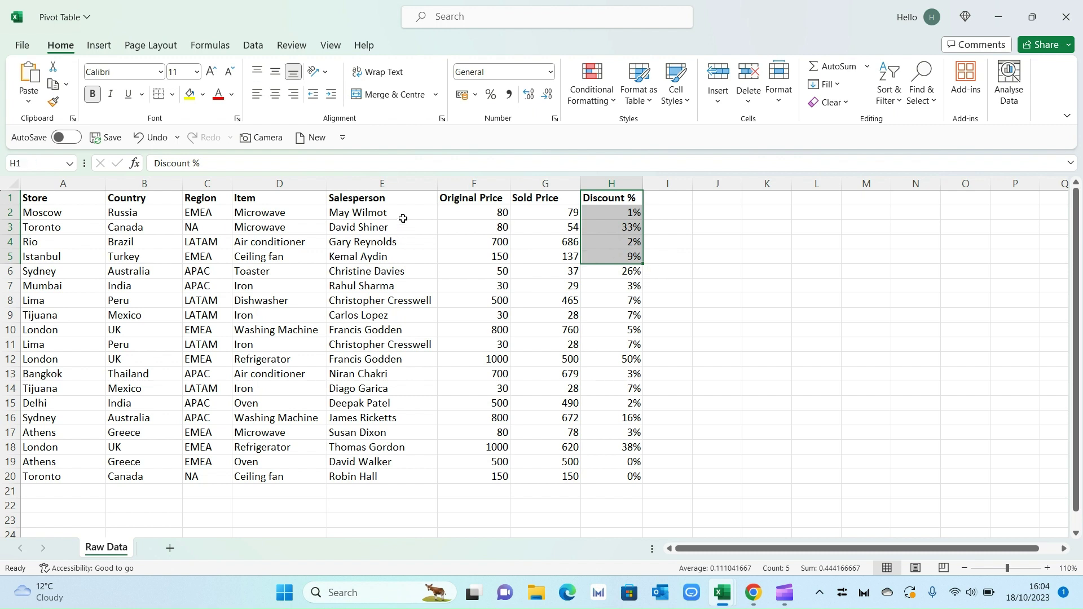
pyautogui.moveTo(401, 198); pyautogui.dragTo(384, 275)
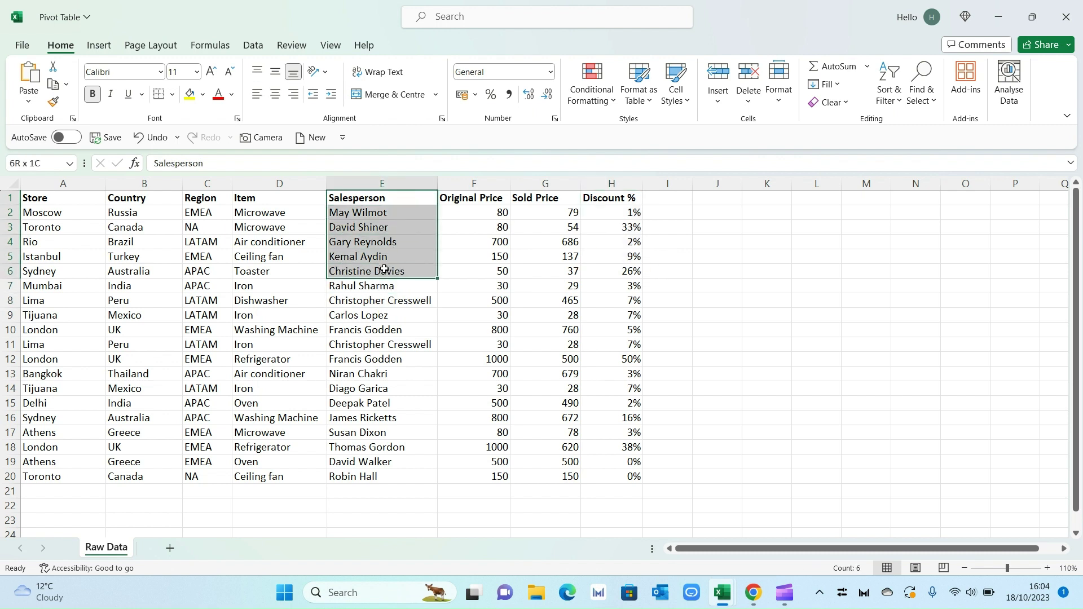
pyautogui.click(702, 302)
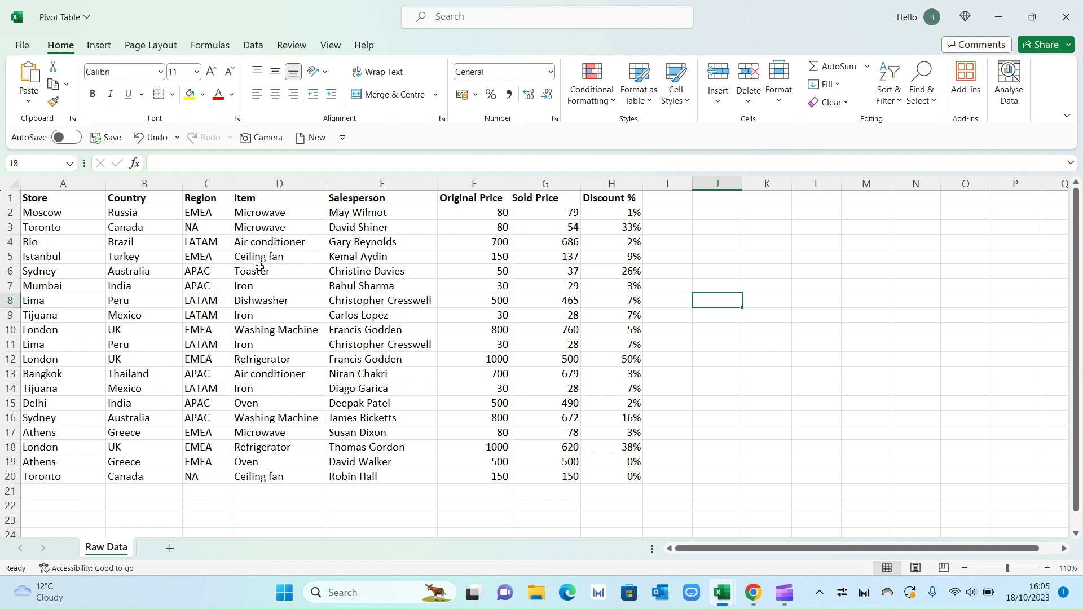
# Insert a PivotTable from range A1:H20 on a new worksheet.
pyautogui.click(105, 47)
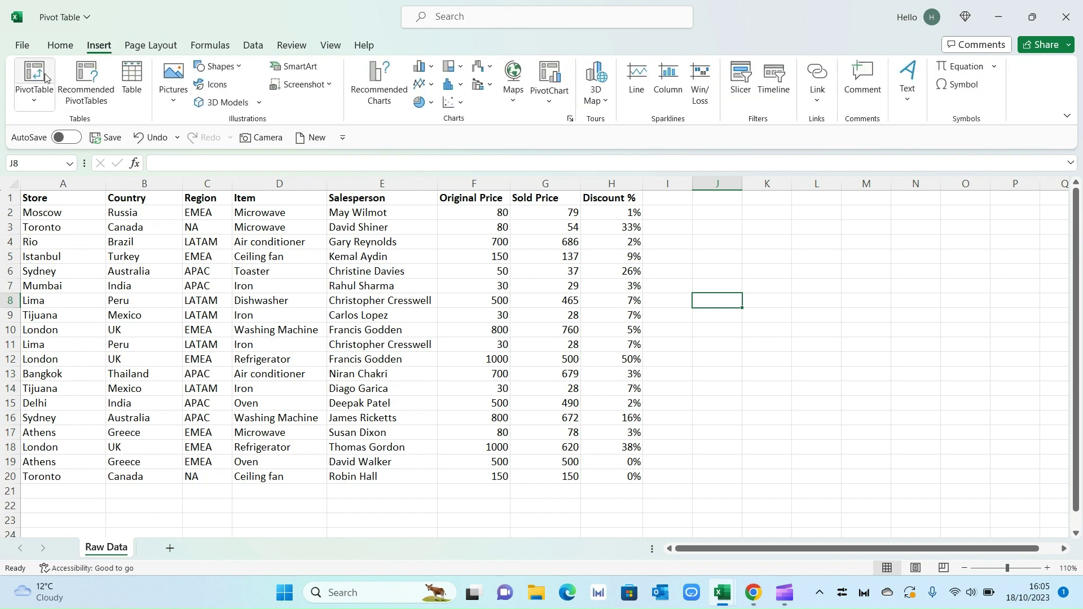
pyautogui.click(45, 78)
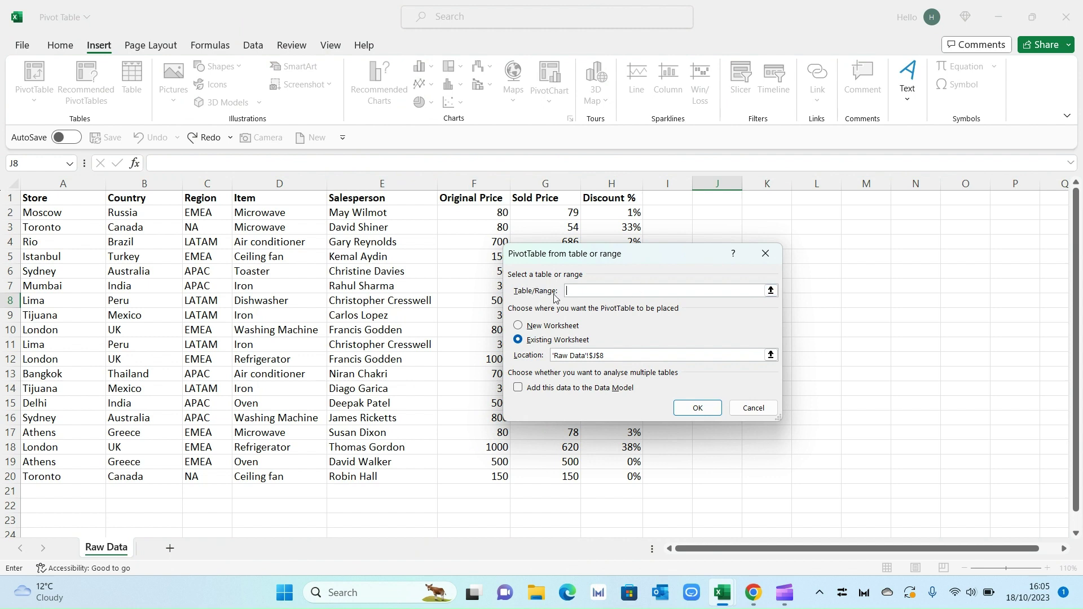
pyautogui.moveTo(70, 204); pyautogui.dragTo(608, 477)
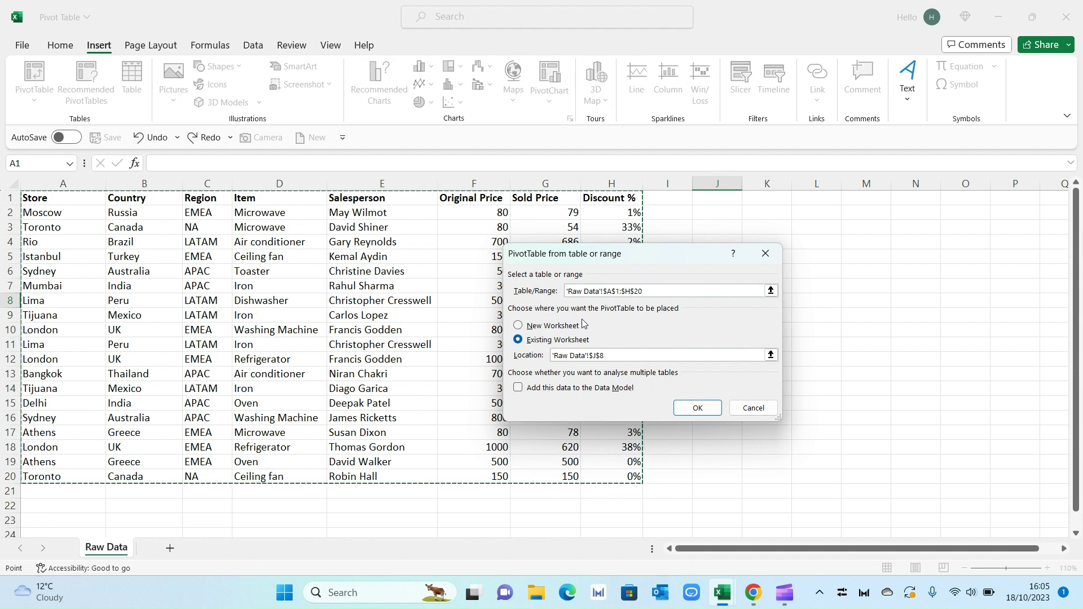
pyautogui.click(534, 328)
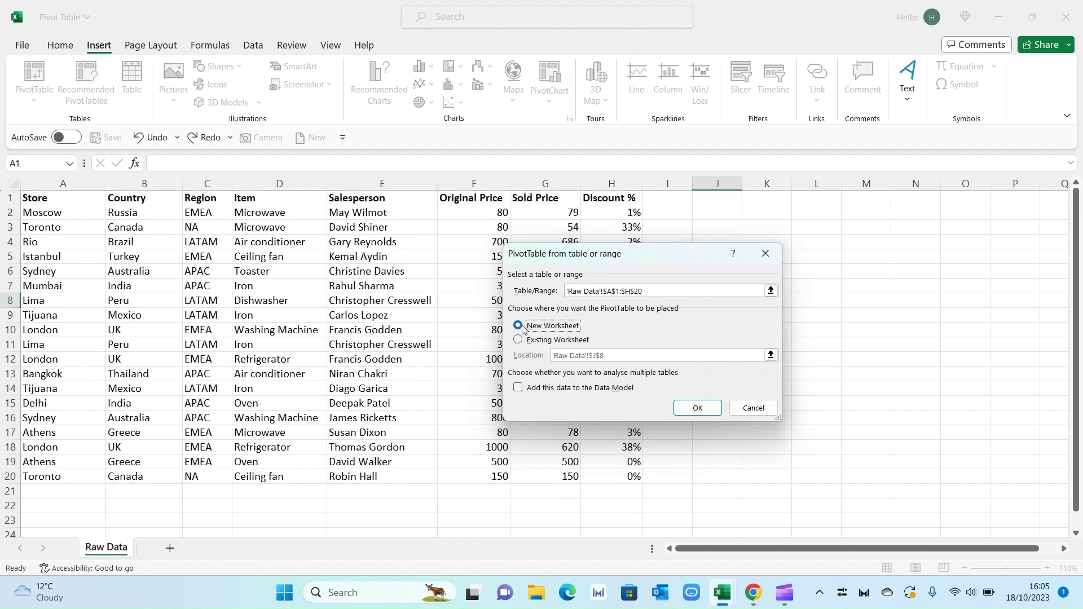
pyautogui.click(698, 410)
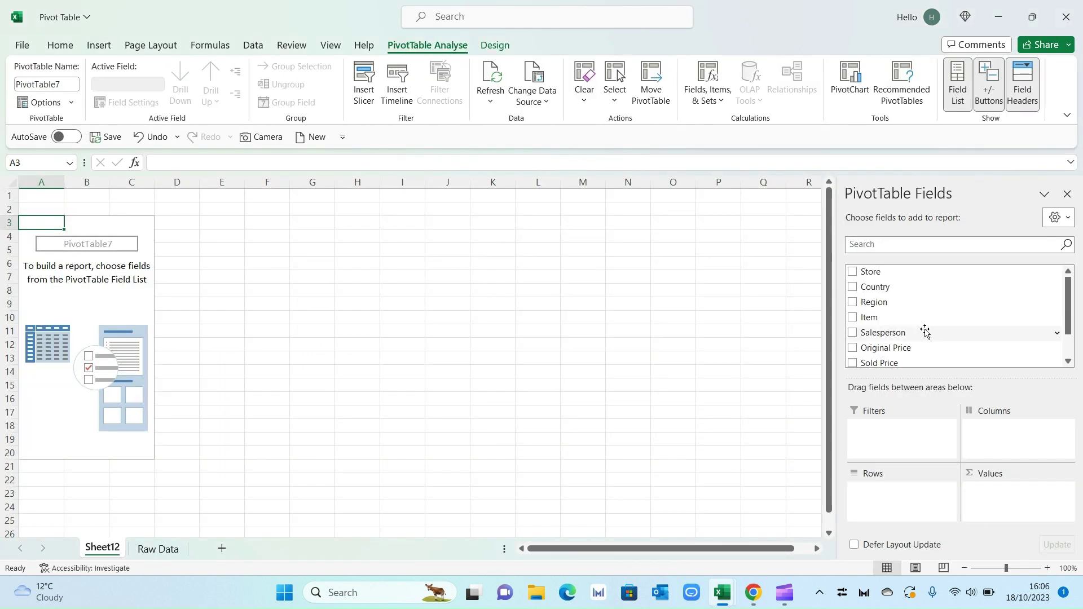
pyautogui.moveTo(1070, 290)
pyautogui.mouseDown()
pyautogui.moveTo(1070, 336)
pyautogui.moveTo(1070, 312)
pyautogui.mouseUp()
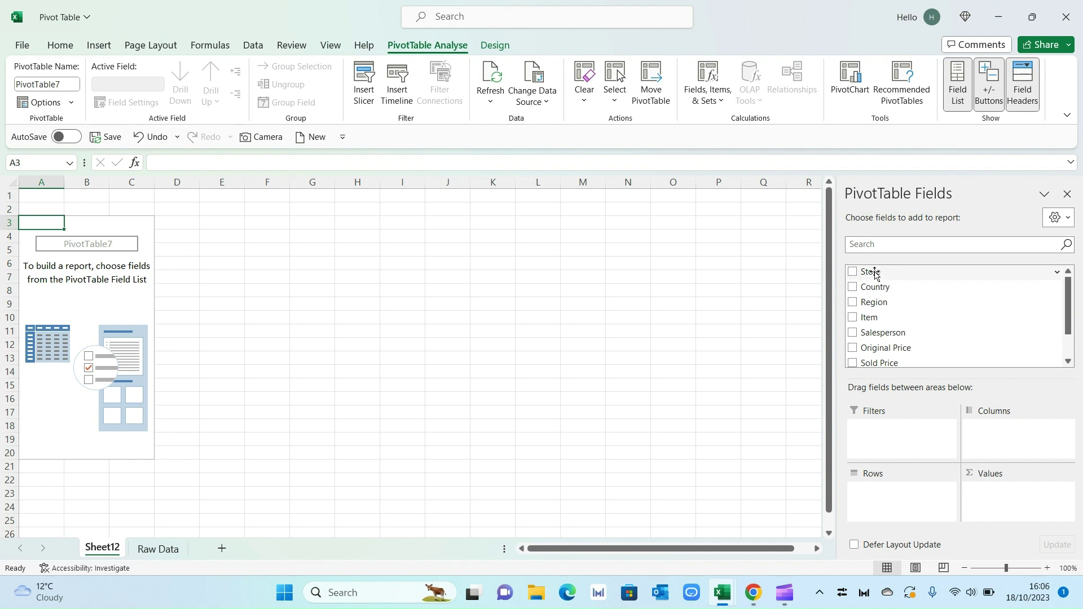
pyautogui.moveTo(875, 278); pyautogui.dragTo(891, 448)
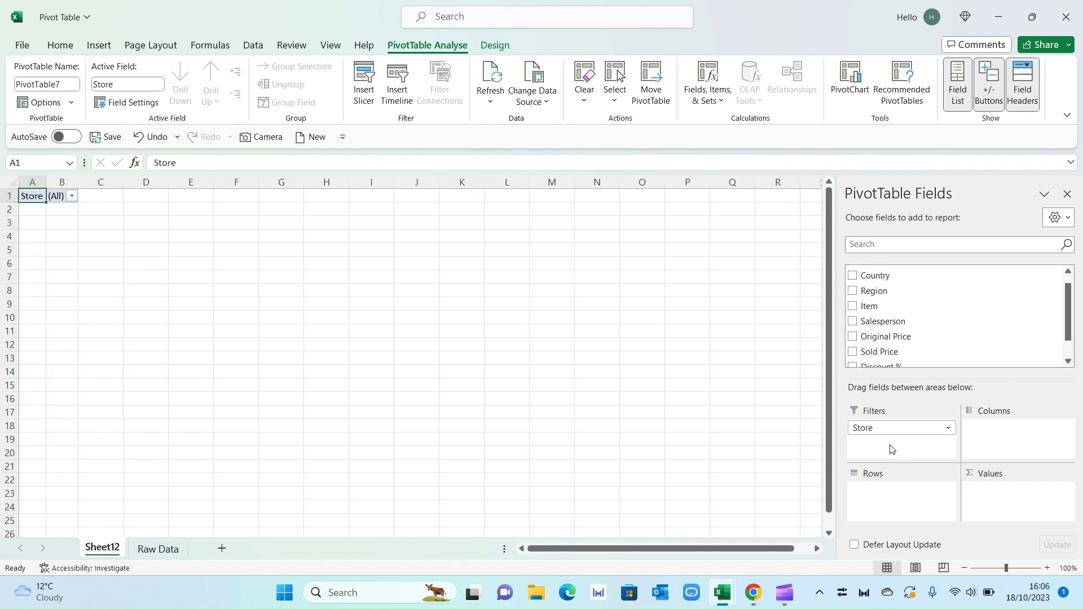
pyautogui.moveTo(46, 182); pyautogui.dragTo(57, 182)
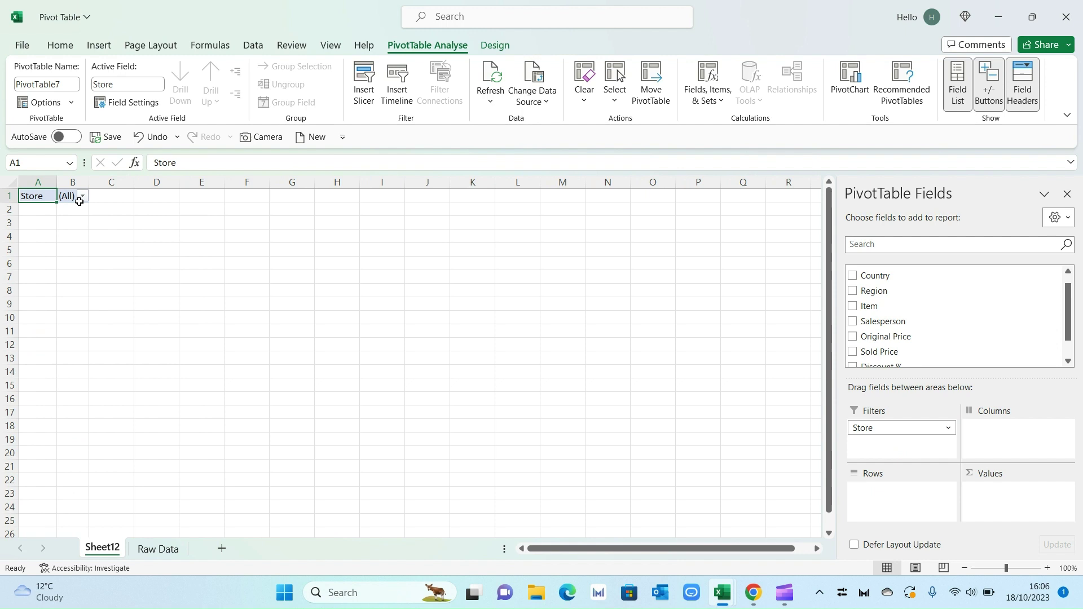
pyautogui.click(82, 196)
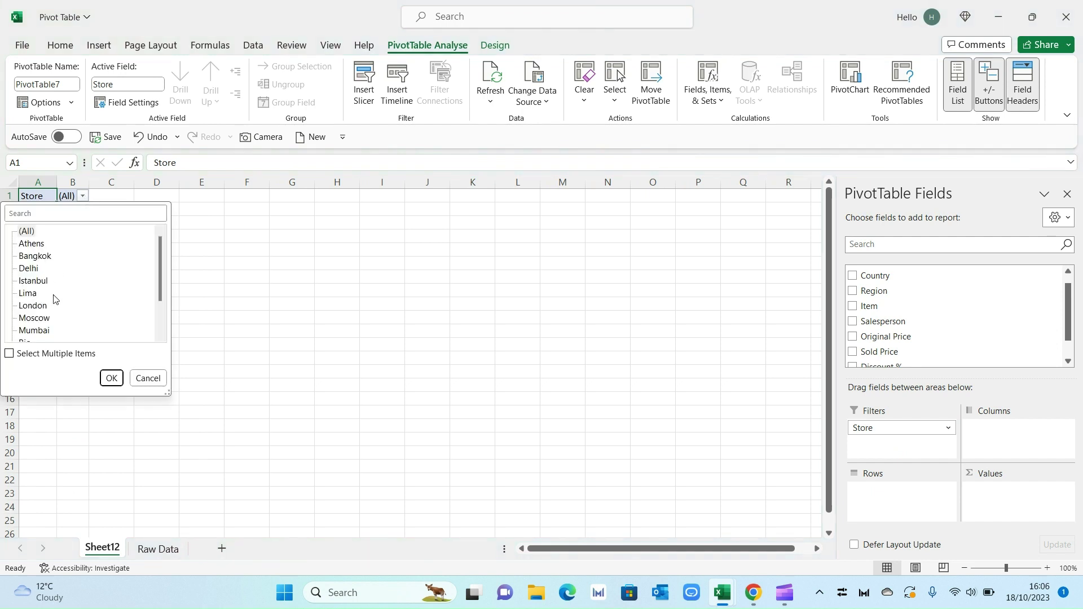
pyautogui.click(213, 208)
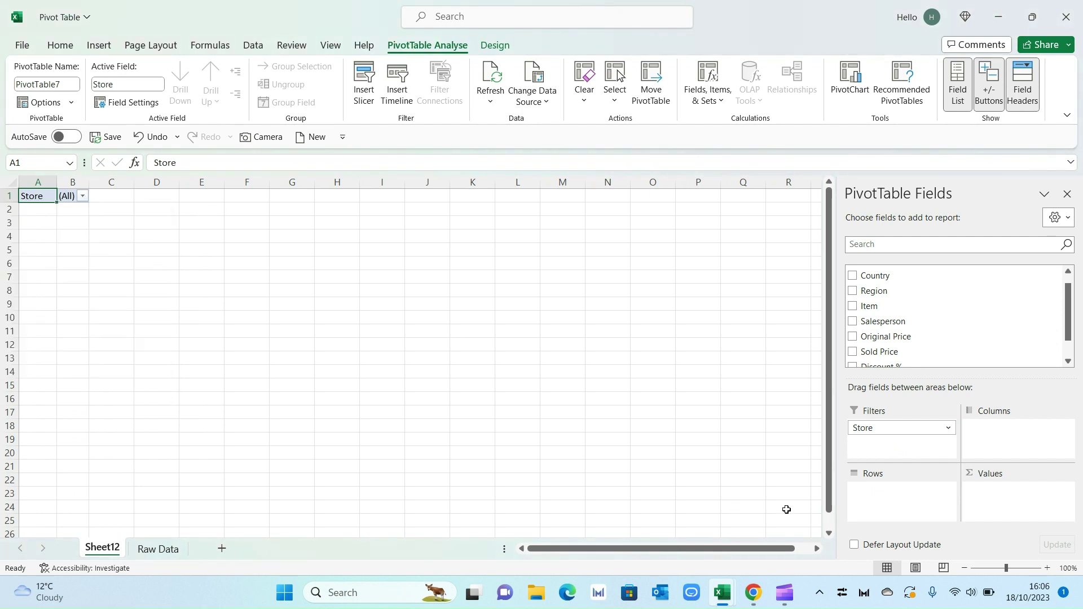
pyautogui.moveTo(879, 430); pyautogui.dragTo(992, 435)
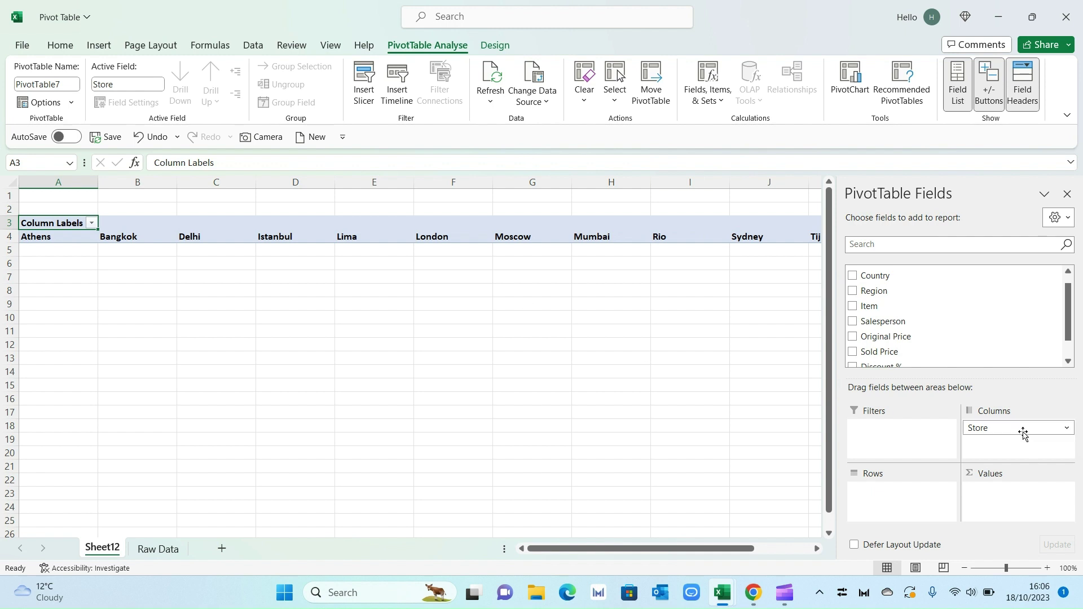
pyautogui.moveTo(1023, 432); pyautogui.dragTo(885, 493)
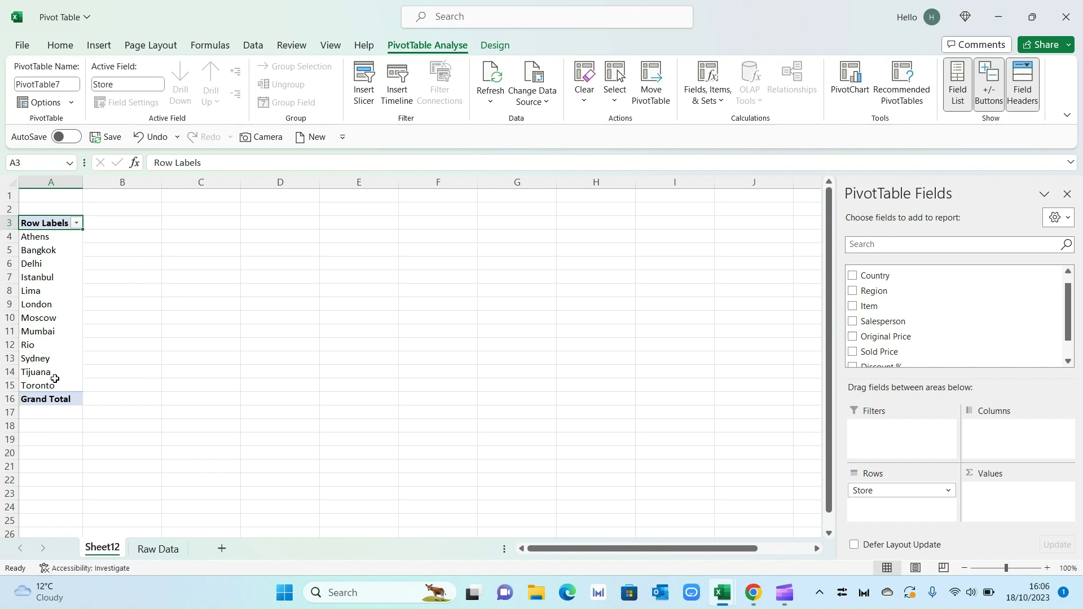
pyautogui.moveTo(896, 492); pyautogui.dragTo(996, 492)
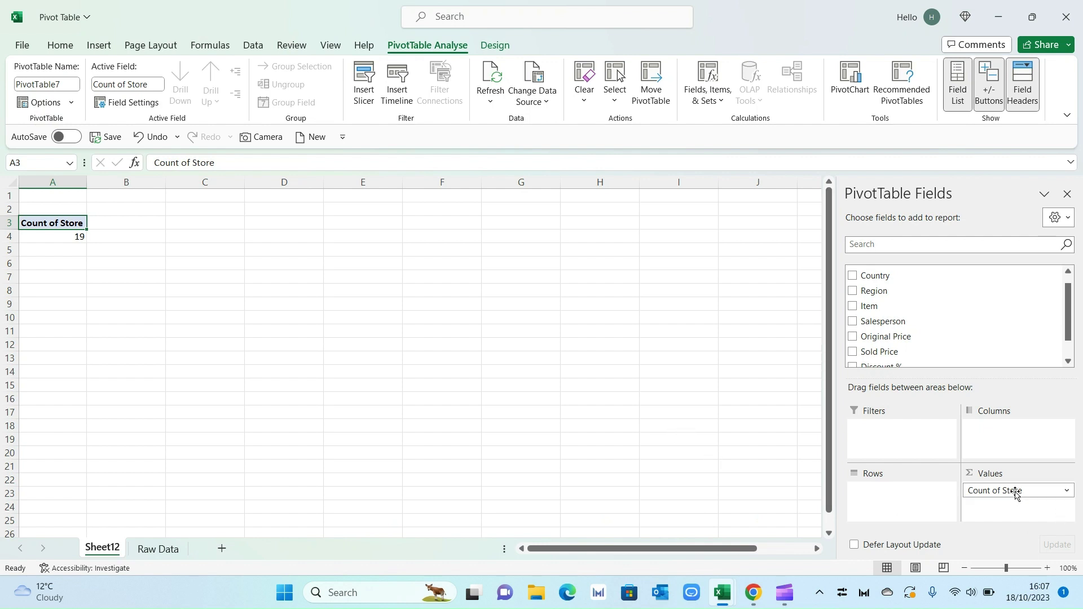
pyautogui.moveTo(1011, 494); pyautogui.dragTo(713, 435)
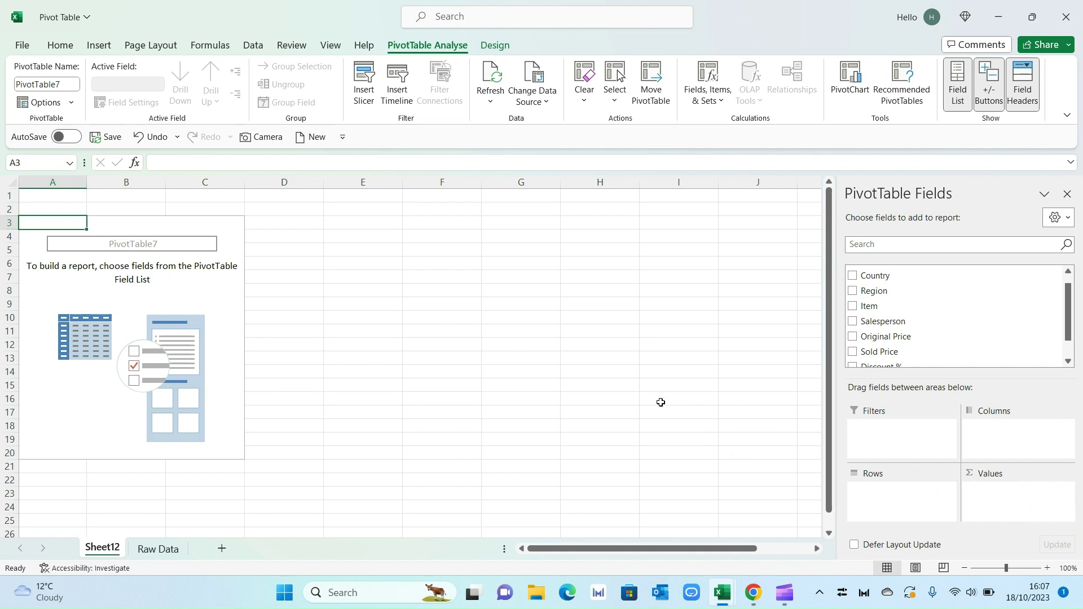
# Put Store in Rows and Sold Price in Values, showing London's total of 1880.
pyautogui.scroll(1, 920, 311)
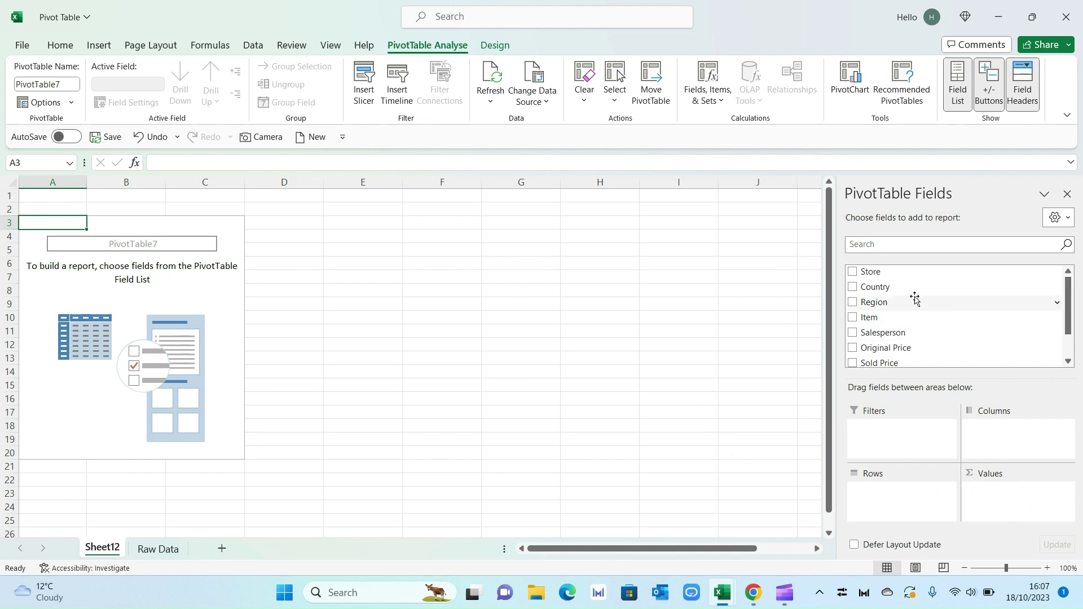
pyautogui.moveTo(878, 273); pyautogui.dragTo(894, 511)
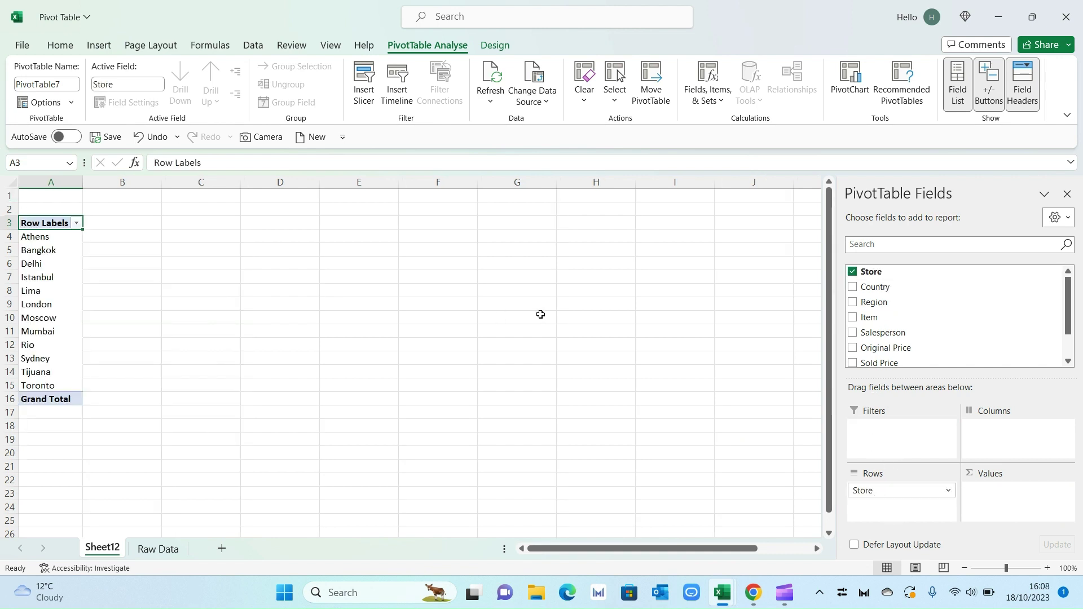
pyautogui.scroll(-1, 1066, 317)
pyautogui.scroll(-1, 1070, 319)
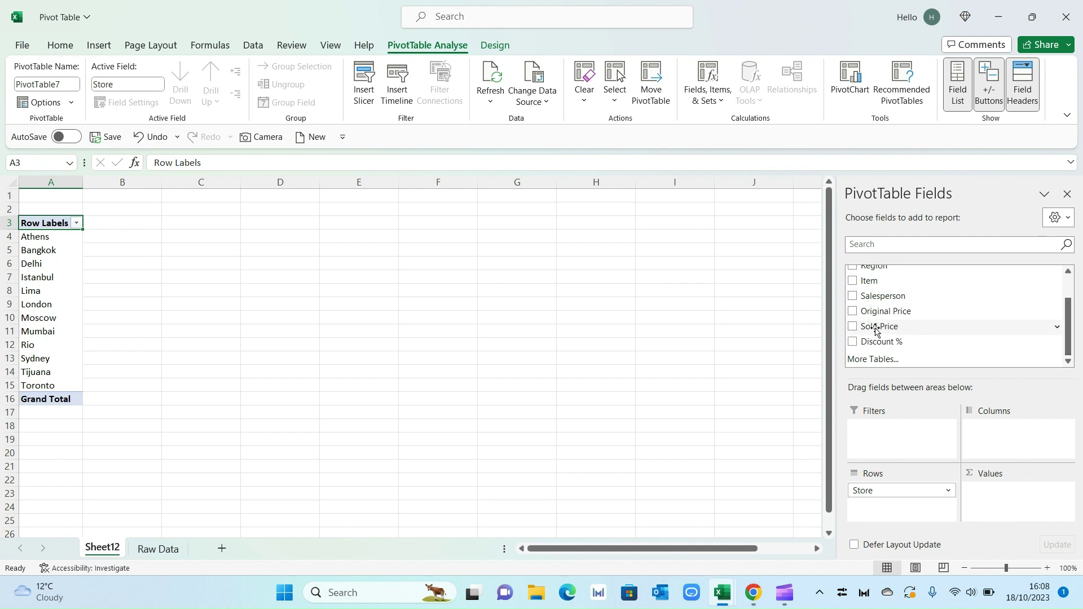
pyautogui.moveTo(873, 330); pyautogui.dragTo(995, 491)
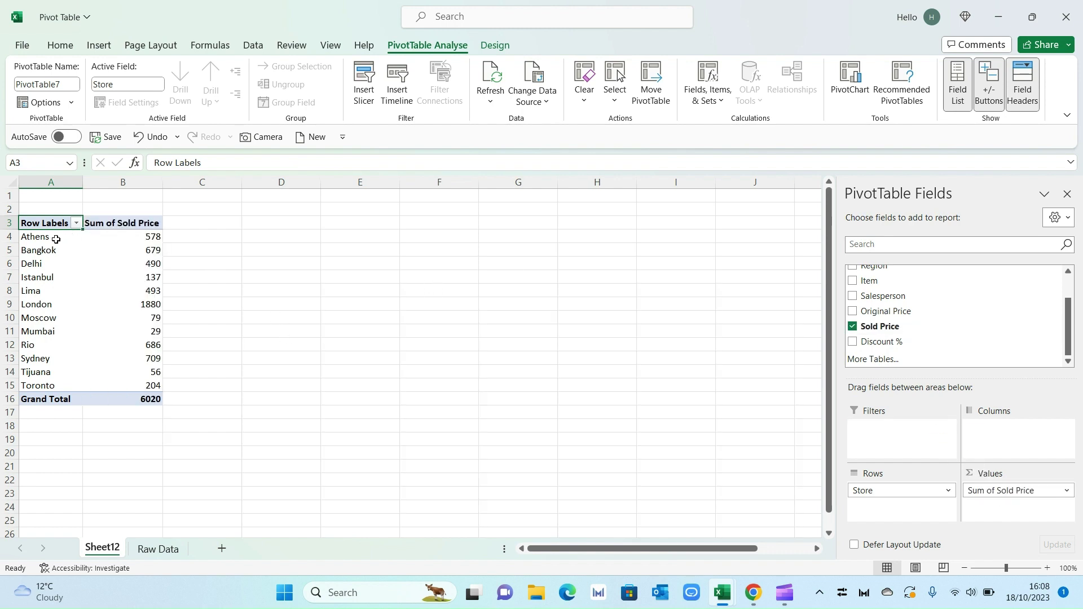
pyautogui.moveTo(148, 238)
pyautogui.click(157, 304)
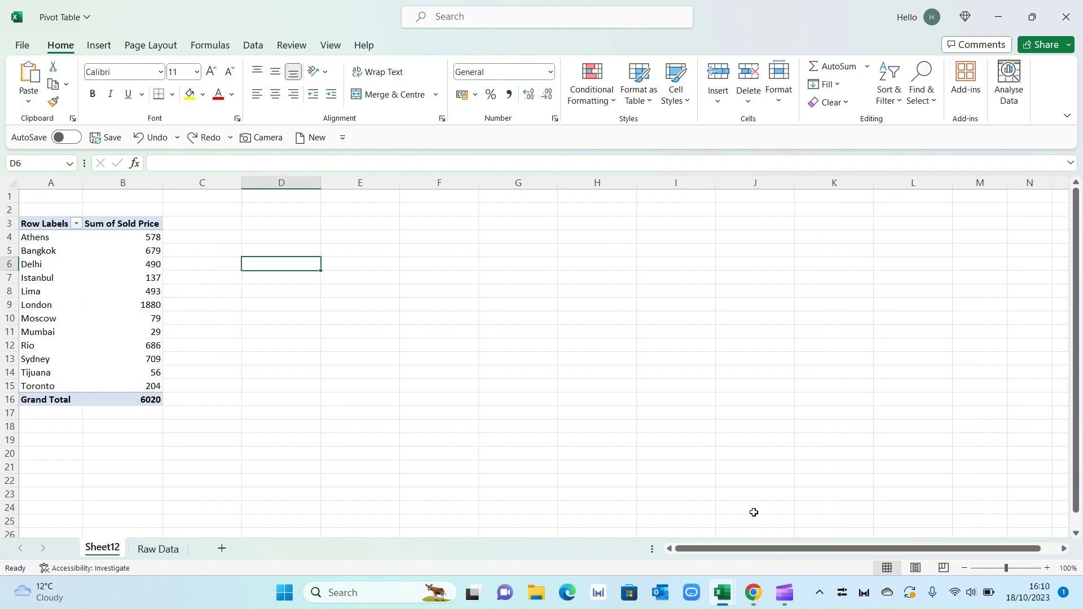
# Format the sold price totals in B4:B15 as Currency with no decimal places.
pyautogui.click(1048, 568)
pyautogui.click(1048, 568)
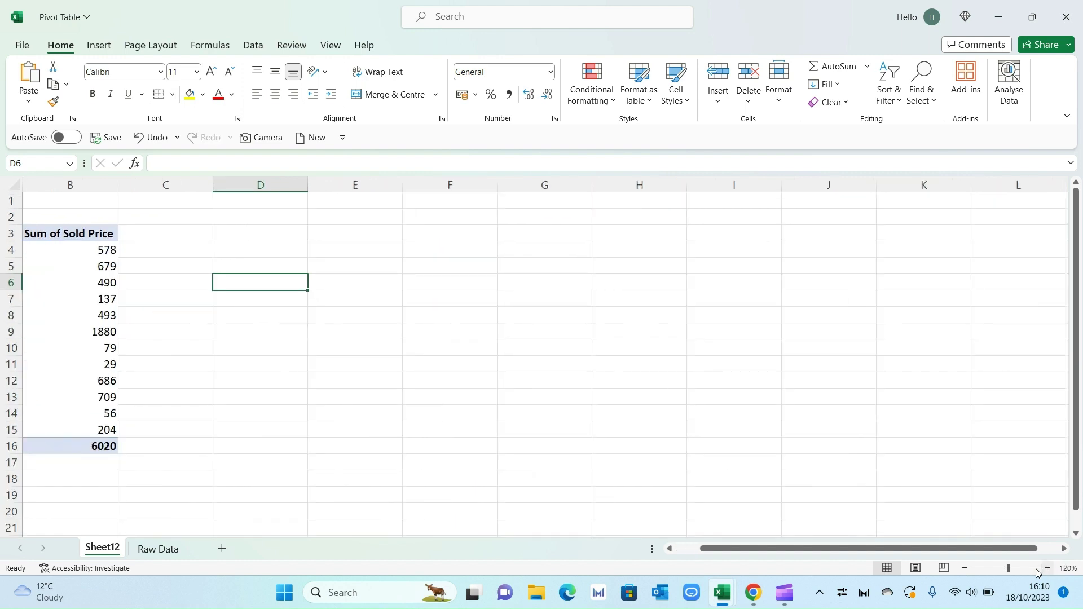
pyautogui.moveTo(701, 549); pyautogui.dragTo(678, 549)
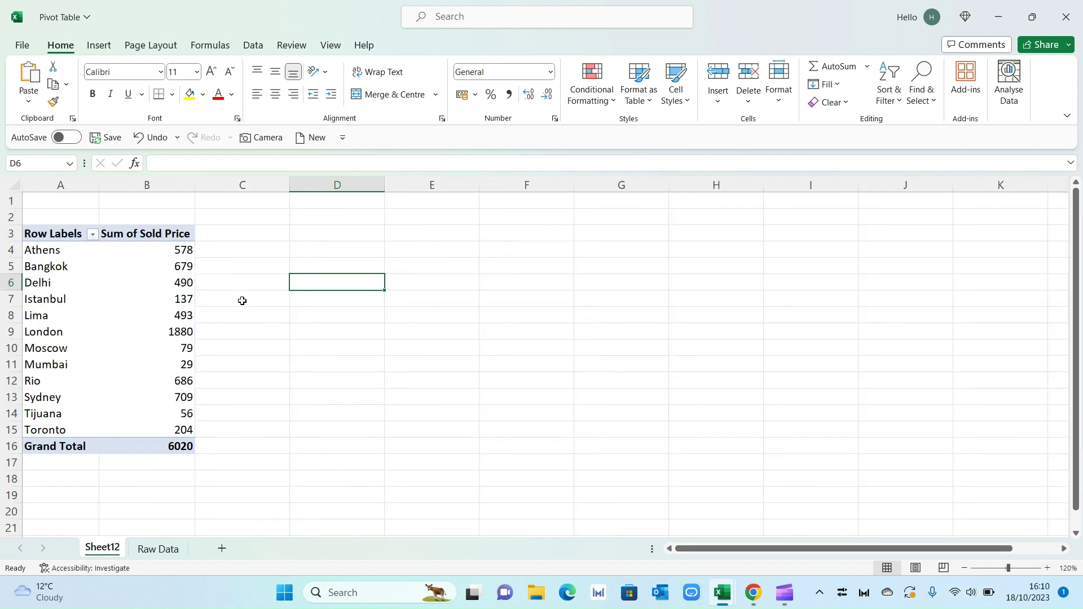
pyautogui.moveTo(169, 250); pyautogui.dragTo(165, 430)
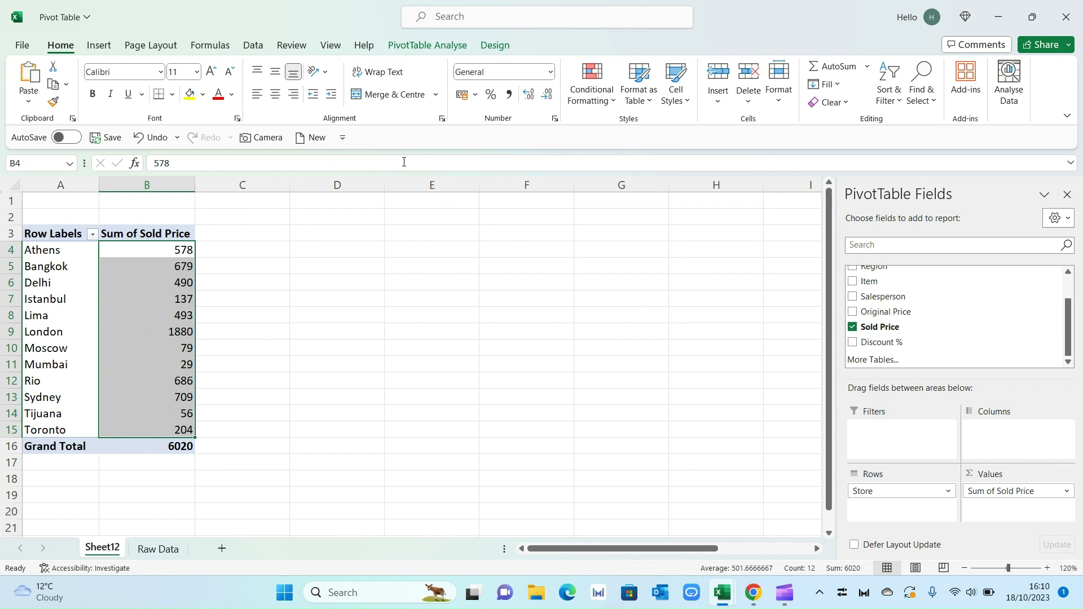
pyautogui.click(552, 71)
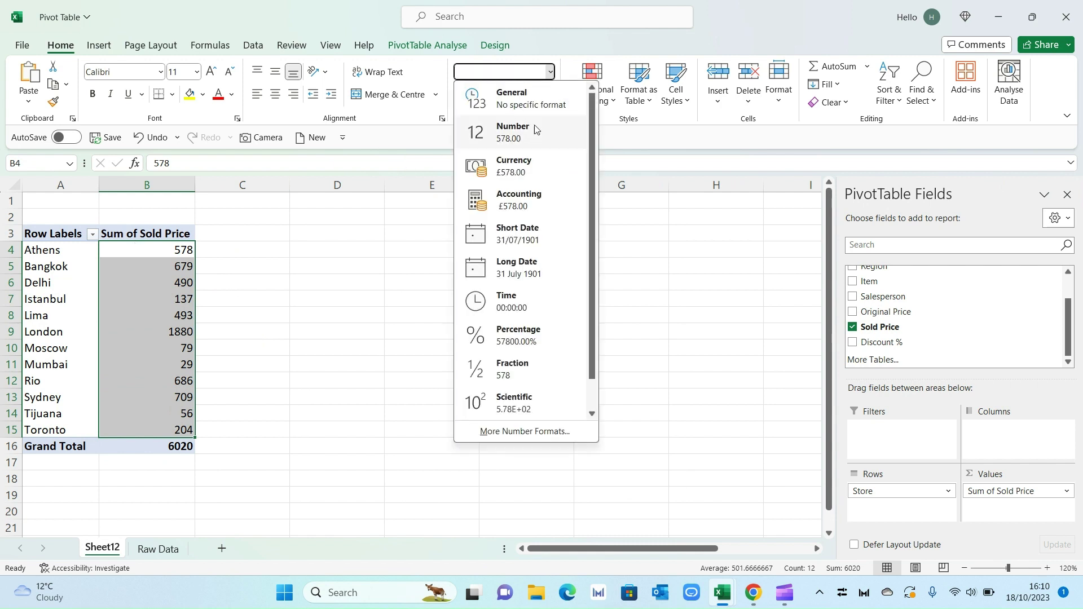
pyautogui.click(520, 167)
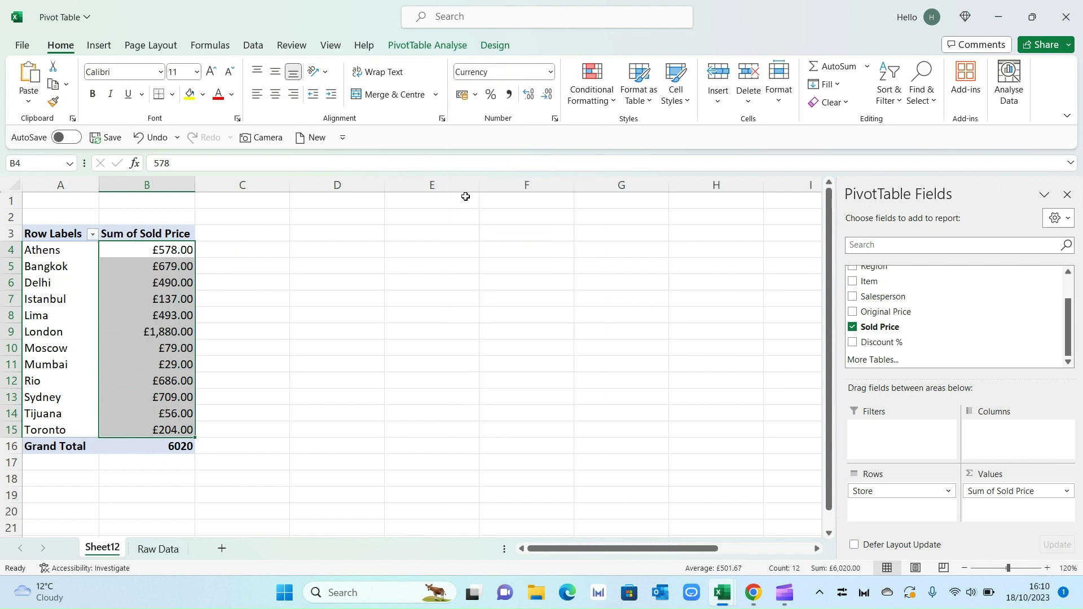
pyautogui.click(546, 95)
pyautogui.click(547, 94)
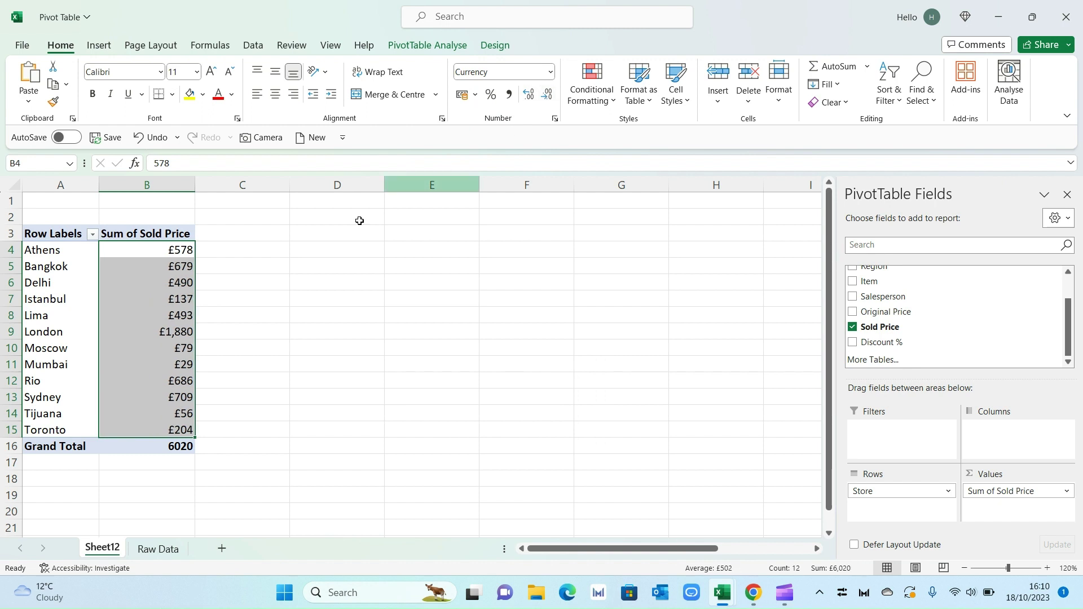
pyautogui.click(228, 271)
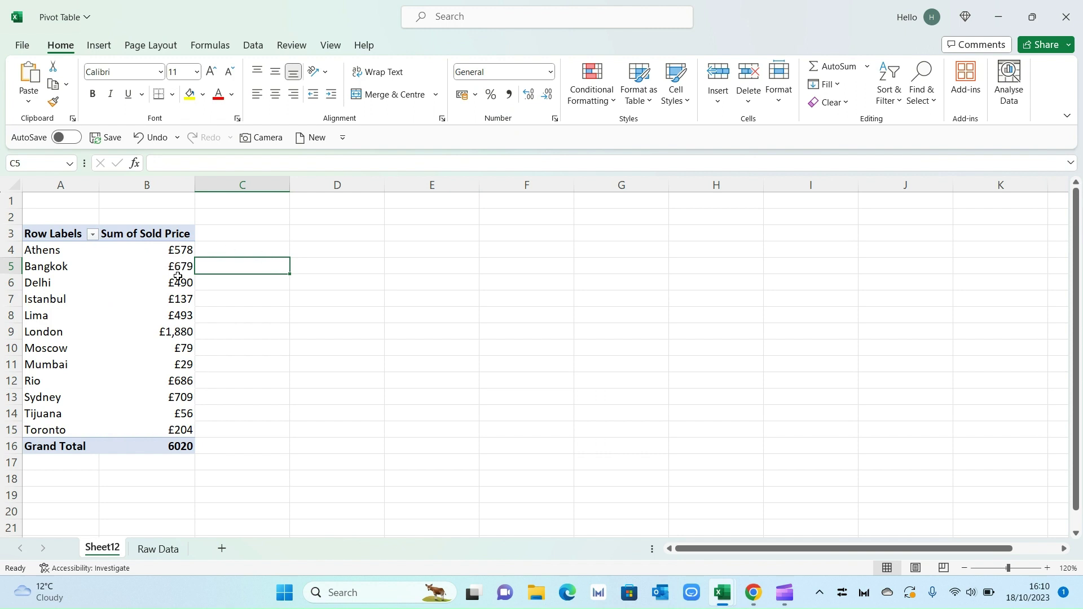
# Sort stores by Sum of Sold Price largest to smallest, London £1,880 first.
pyautogui.click(150, 249)
pyautogui.rightClick(148, 251)
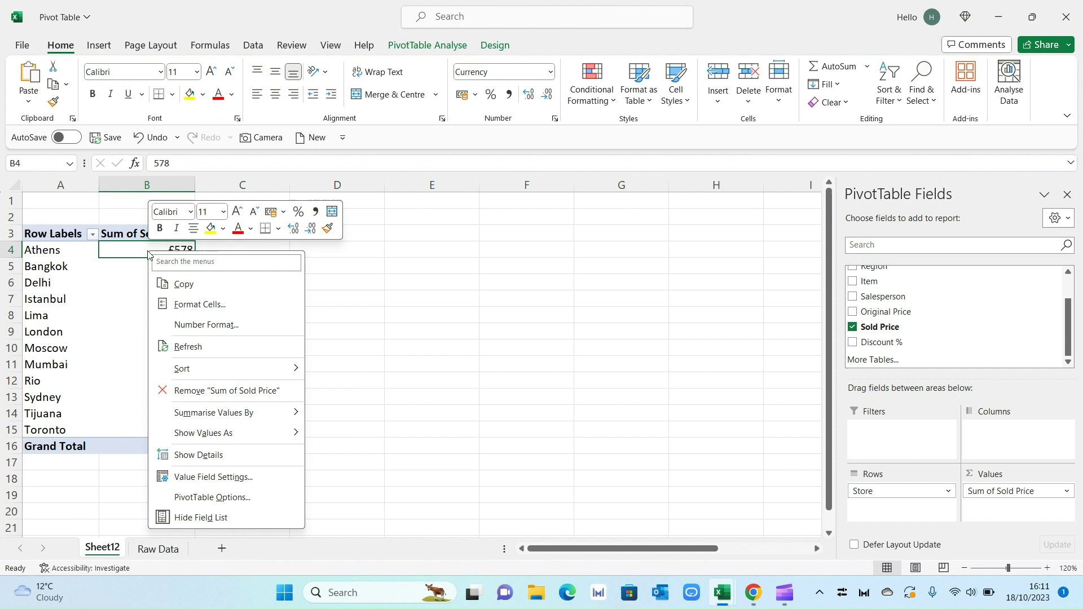
pyautogui.moveTo(252, 372)
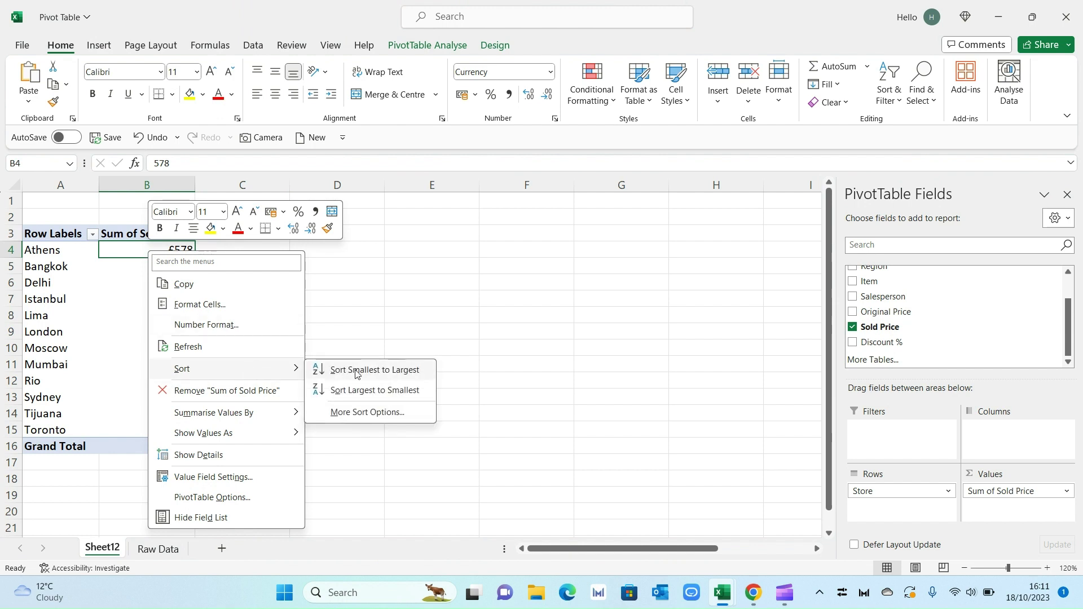
pyautogui.click(395, 390)
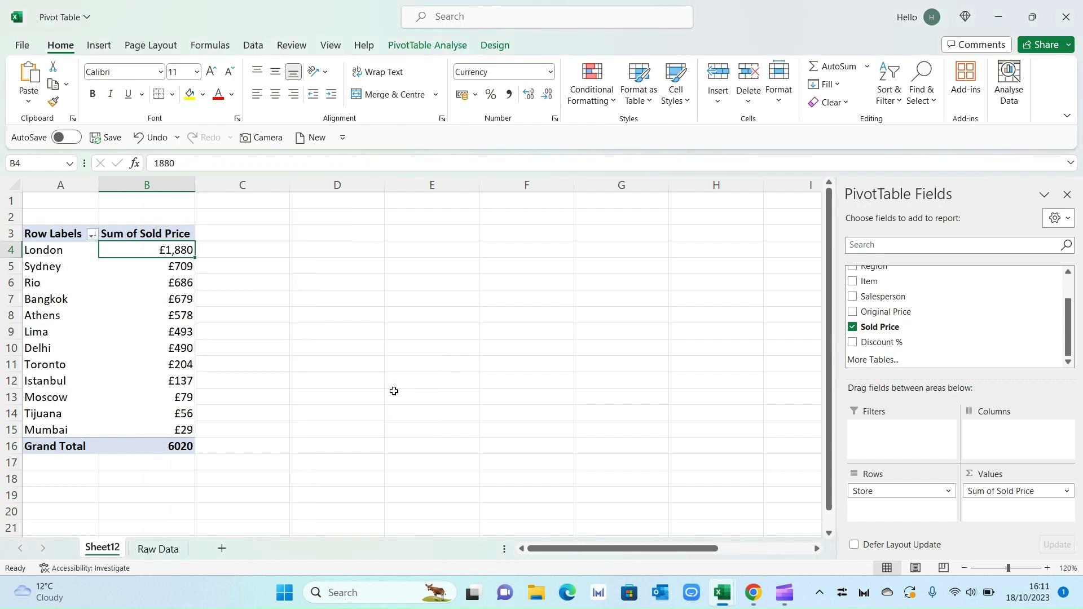
pyautogui.click(367, 328)
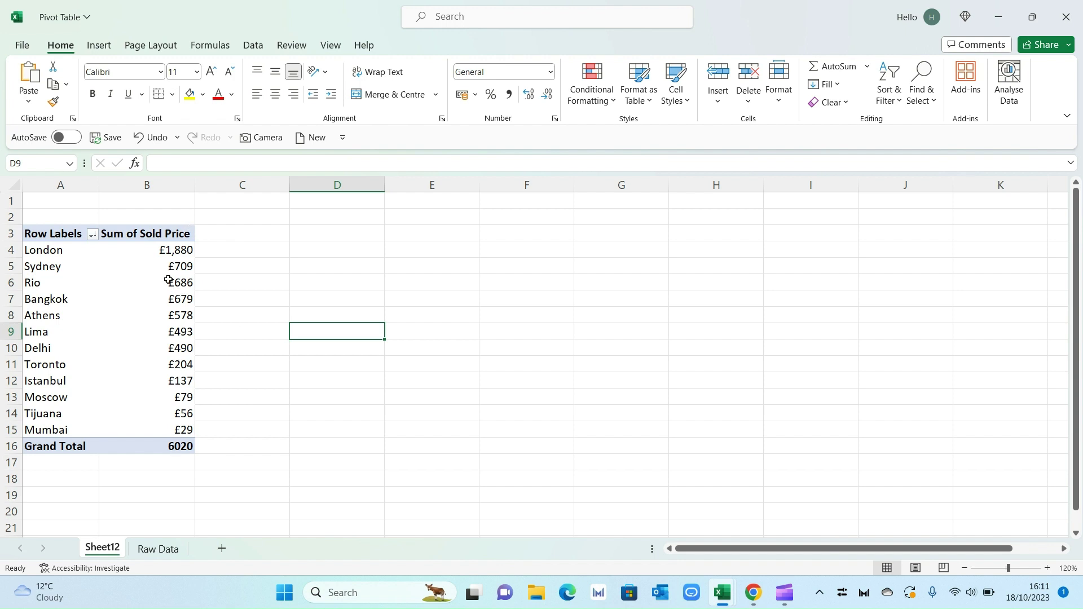
# Rename the Sum of Sold Price header to Total Sales.
pyautogui.click(163, 233)
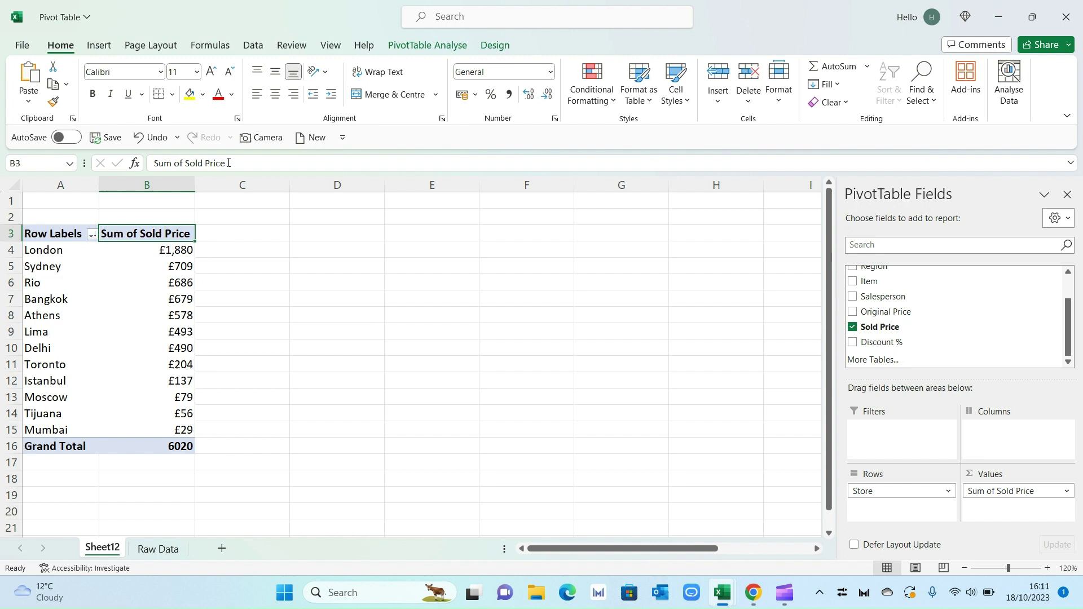
pyautogui.moveTo(228, 163); pyautogui.dragTo(130, 162)
pyautogui.write('To')
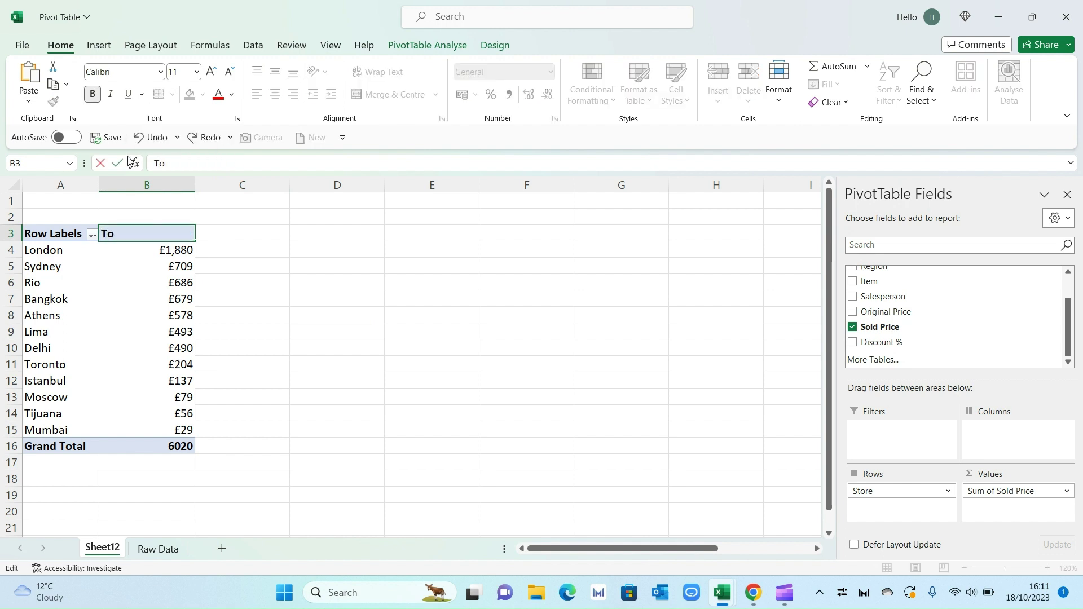
pyautogui.write('tsl')
pyautogui.write(' Sales')
pyautogui.click(242, 252)
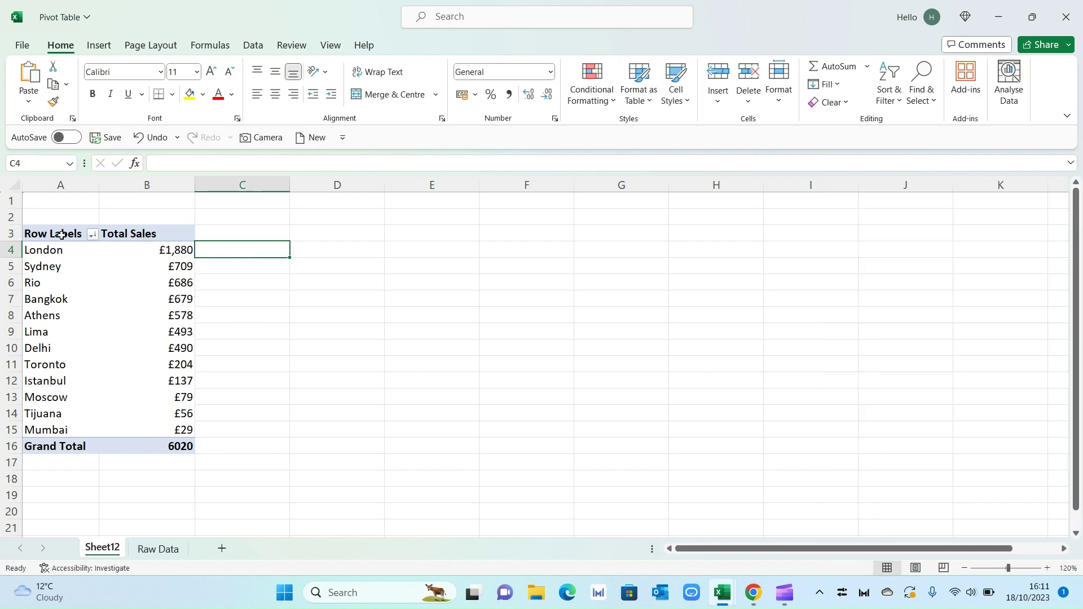
# Rename the Row Labels header to Stores.
pyautogui.click(61, 234)
pyautogui.moveTo(202, 163); pyautogui.dragTo(127, 164)
pyautogui.write('Stores')
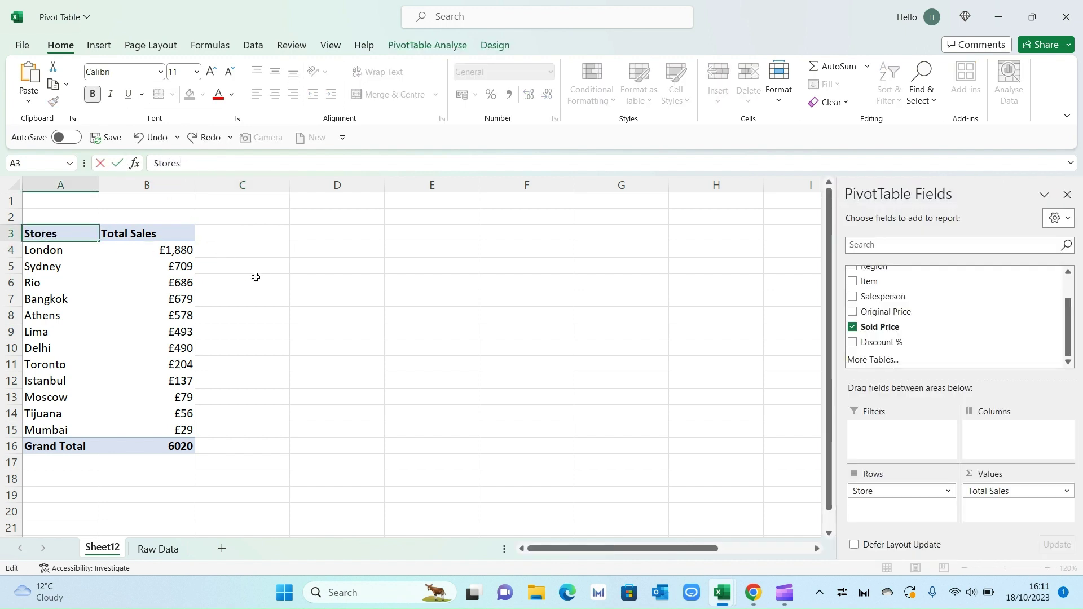
pyautogui.click(255, 281)
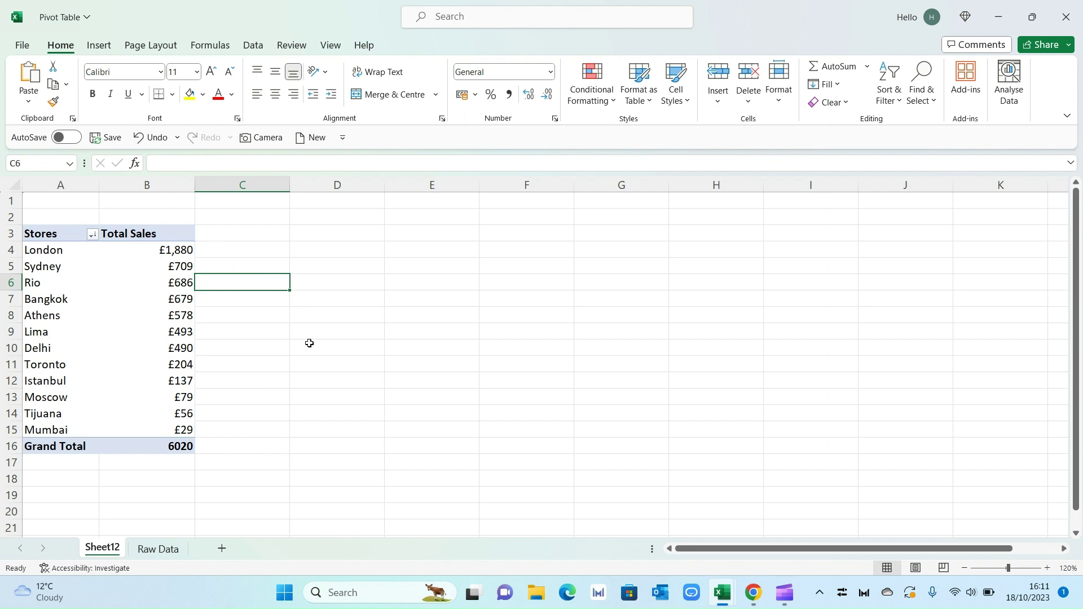
pyautogui.click(170, 252)
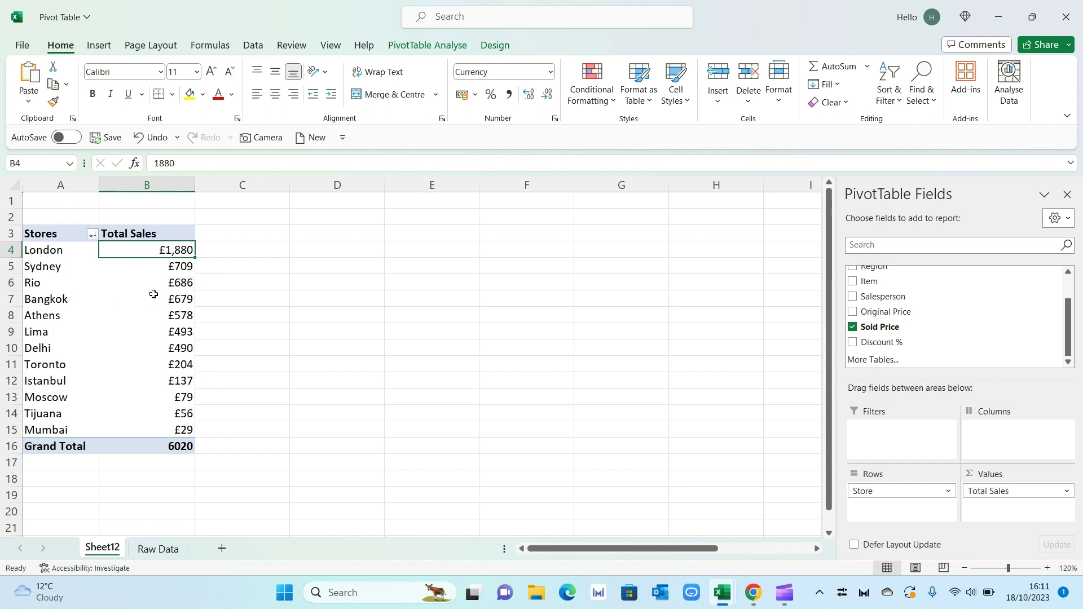
# Add Sum of Discount % beside Total Sales as whole-number percentages, e.g. London 93%.
pyautogui.moveTo(154, 294)
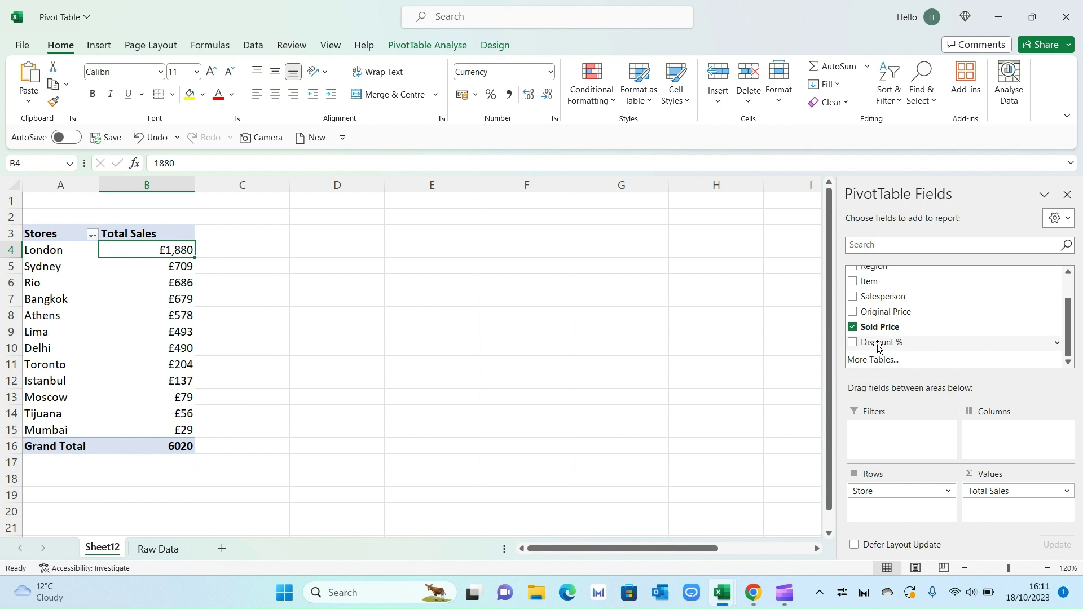
pyautogui.moveTo(885, 346); pyautogui.dragTo(996, 508)
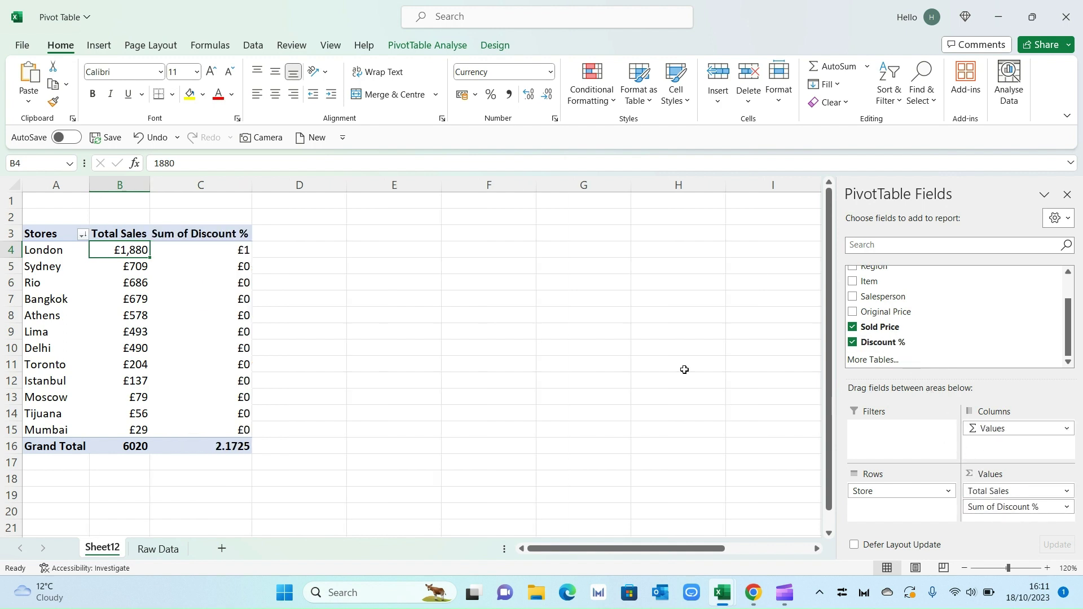
pyautogui.moveTo(242, 254); pyautogui.dragTo(230, 429)
pyautogui.click(550, 72)
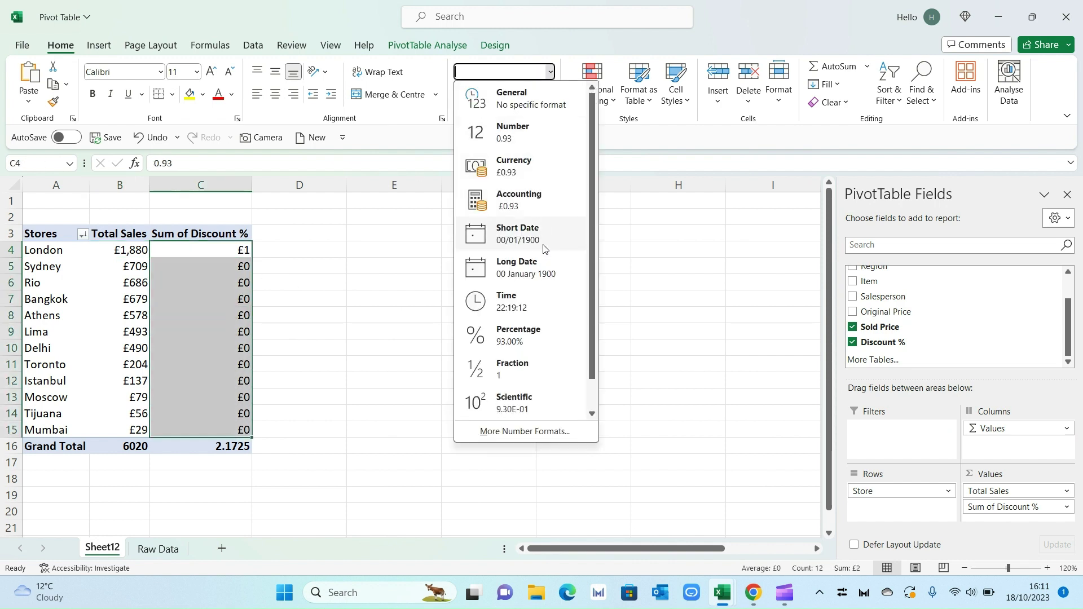
pyautogui.click(527, 340)
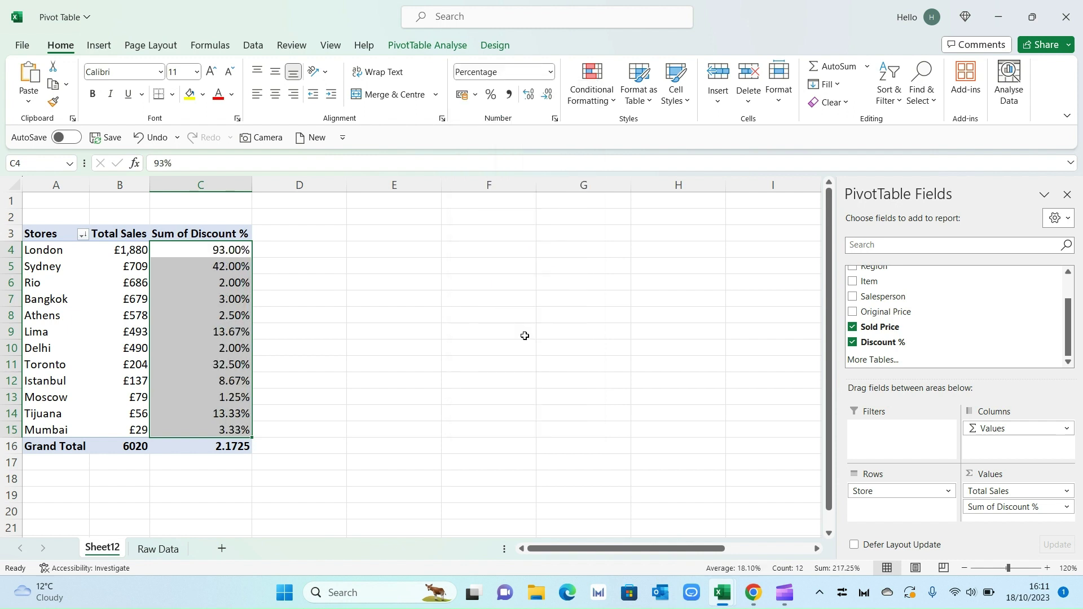
pyautogui.click(547, 97)
pyautogui.click(547, 97)
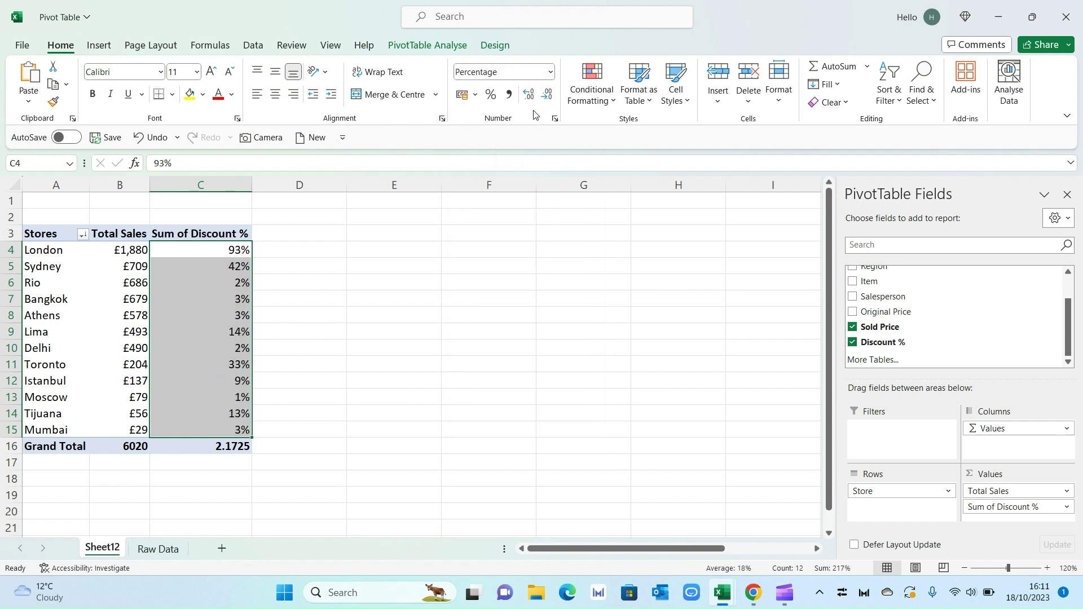
pyautogui.click(364, 298)
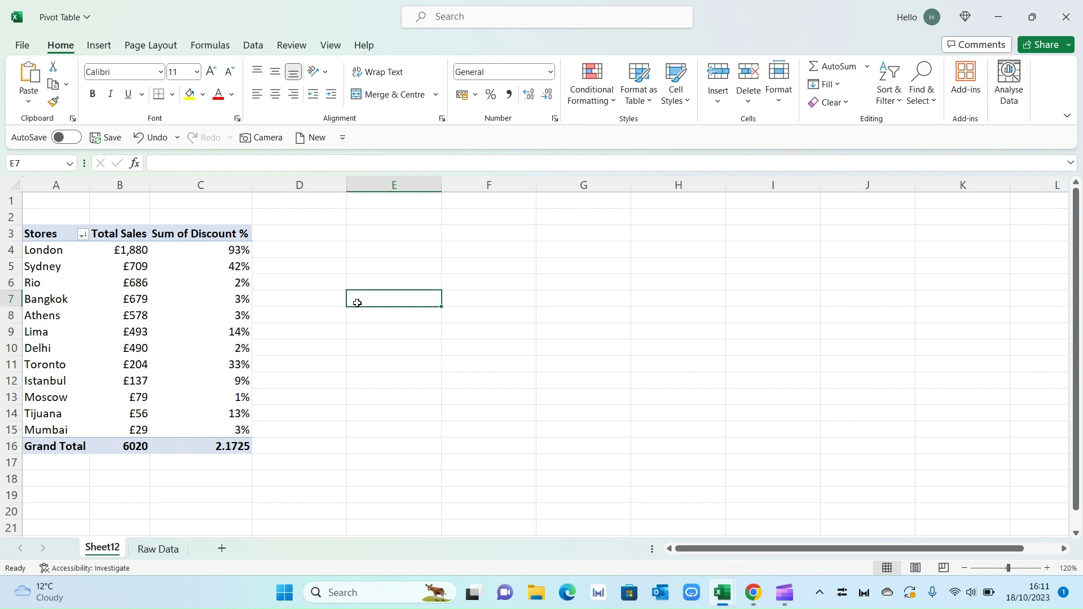
pyautogui.moveTo(139, 252)
pyautogui.moveTo(225, 253)
pyautogui.click(238, 431)
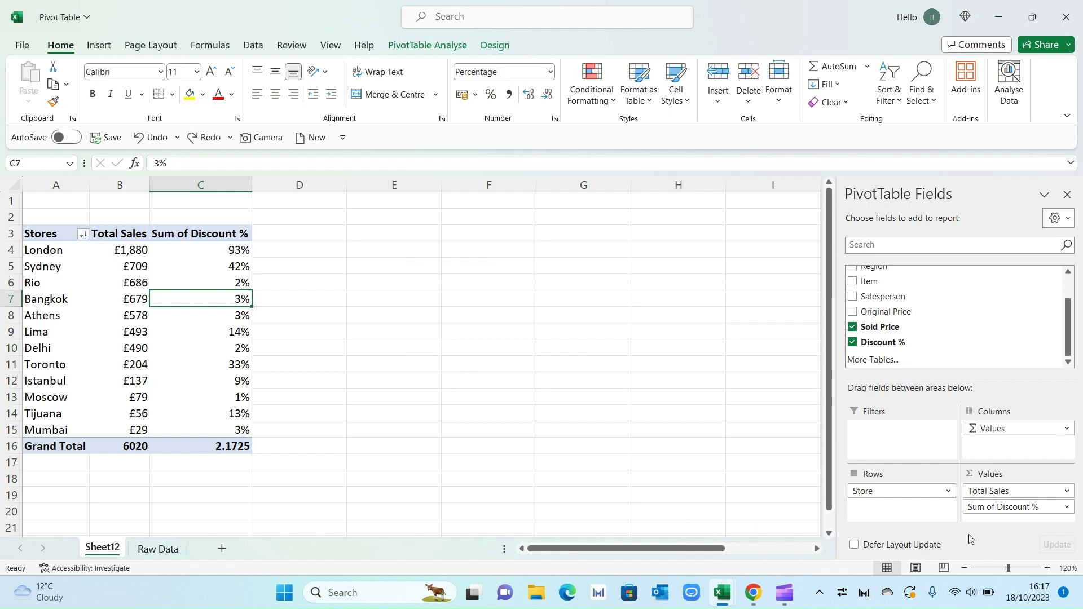
# Remove Discount % and summarise Total Sales as Average of Sold Price, Rio £686 first.
pyautogui.moveTo(984, 508); pyautogui.dragTo(674, 433)
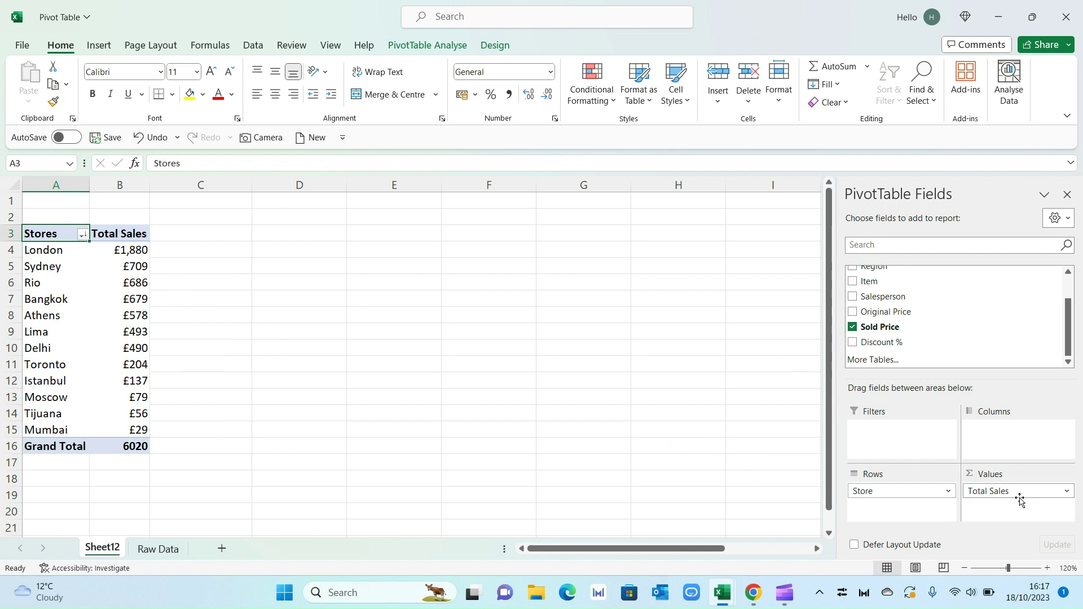
pyautogui.click(1067, 492)
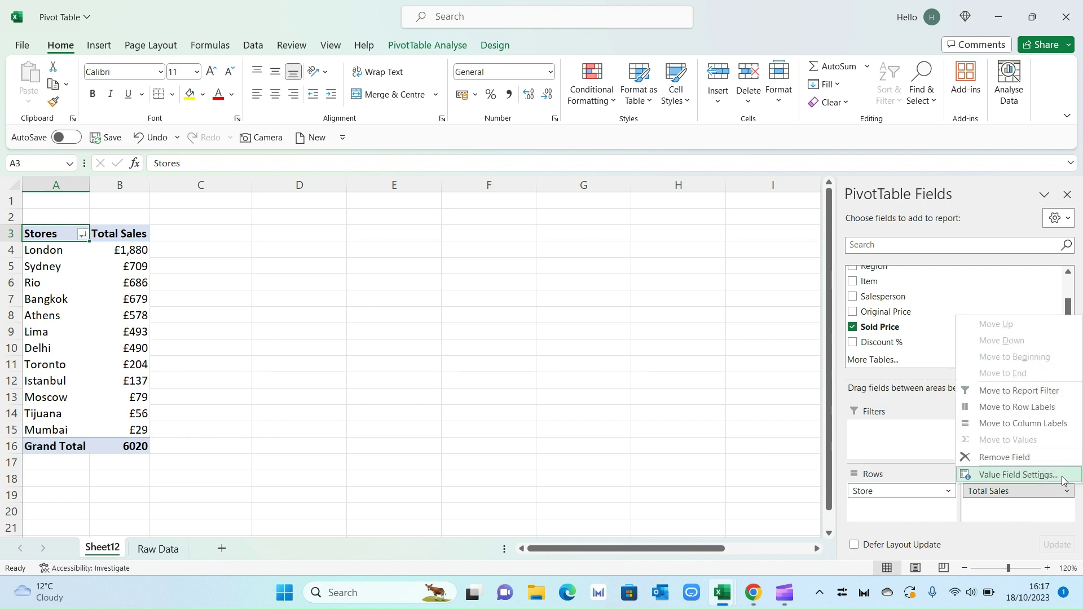
pyautogui.click(1061, 476)
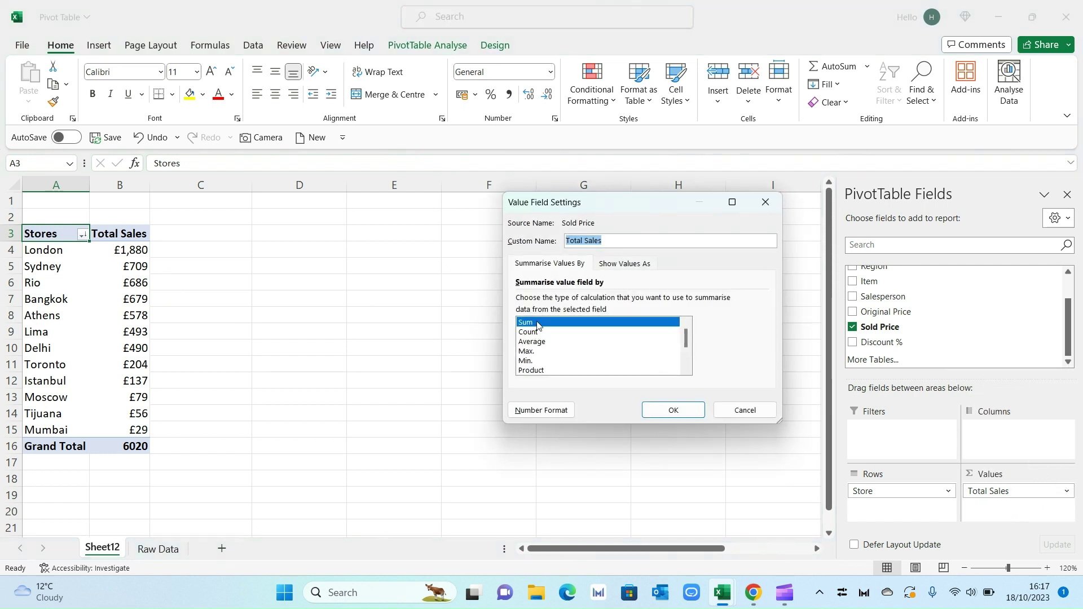
pyautogui.click(545, 342)
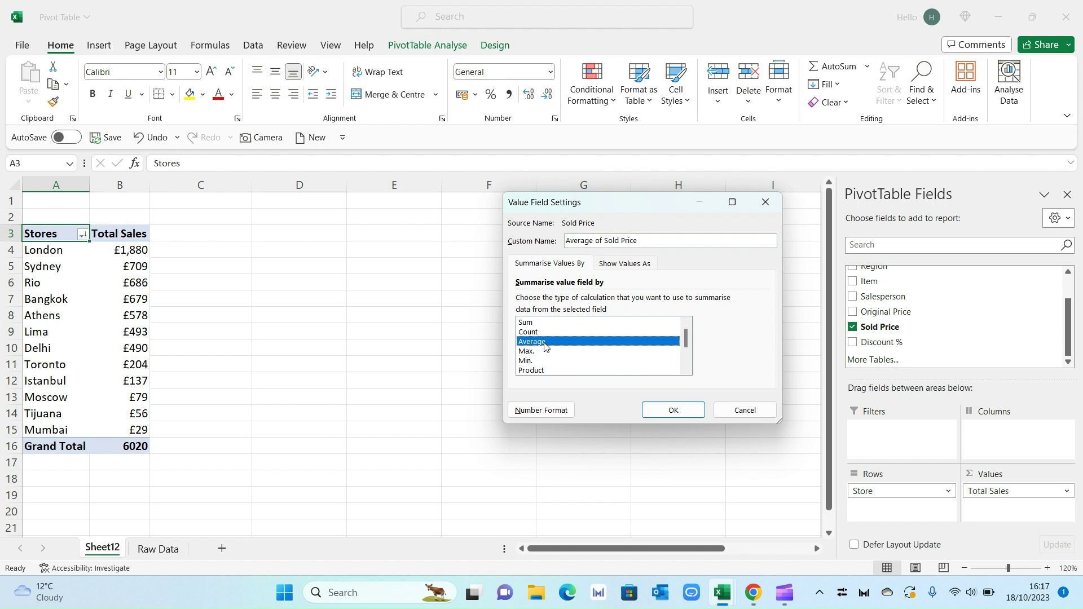
pyautogui.click(671, 412)
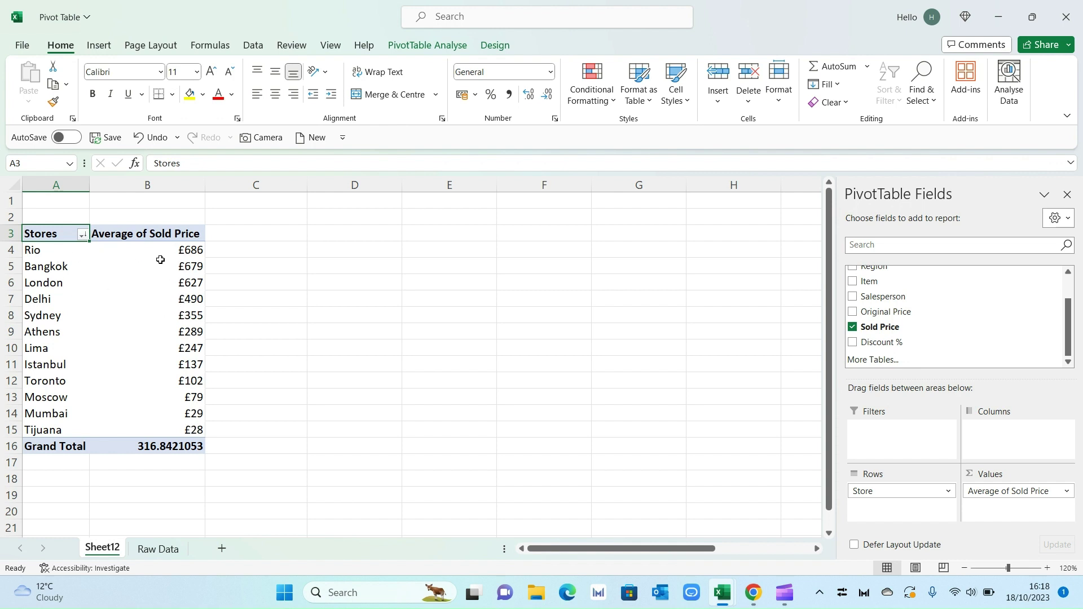
pyautogui.click(190, 252)
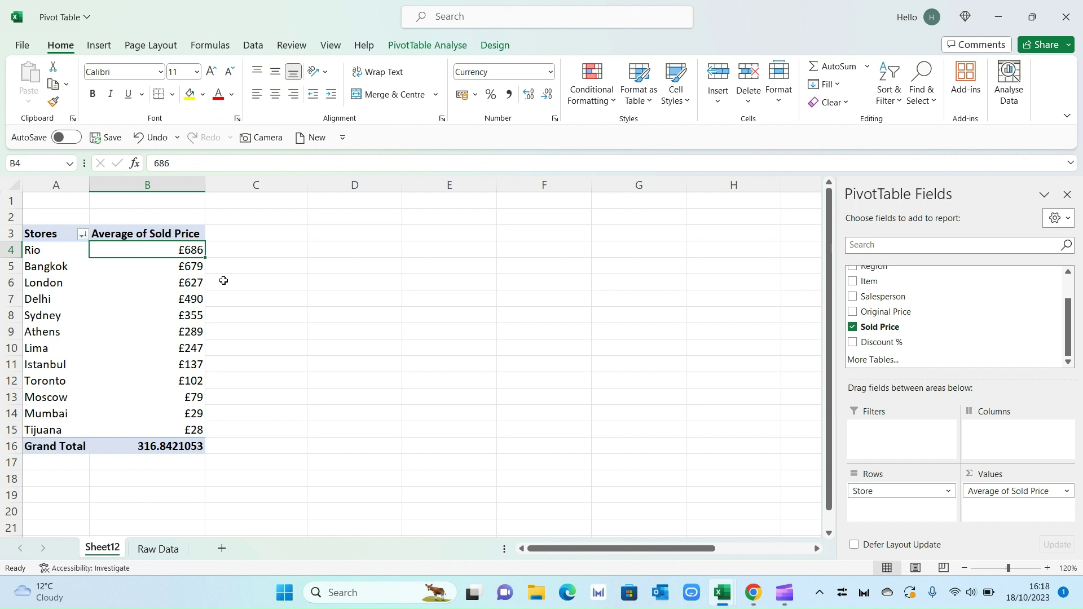
pyautogui.click(189, 408)
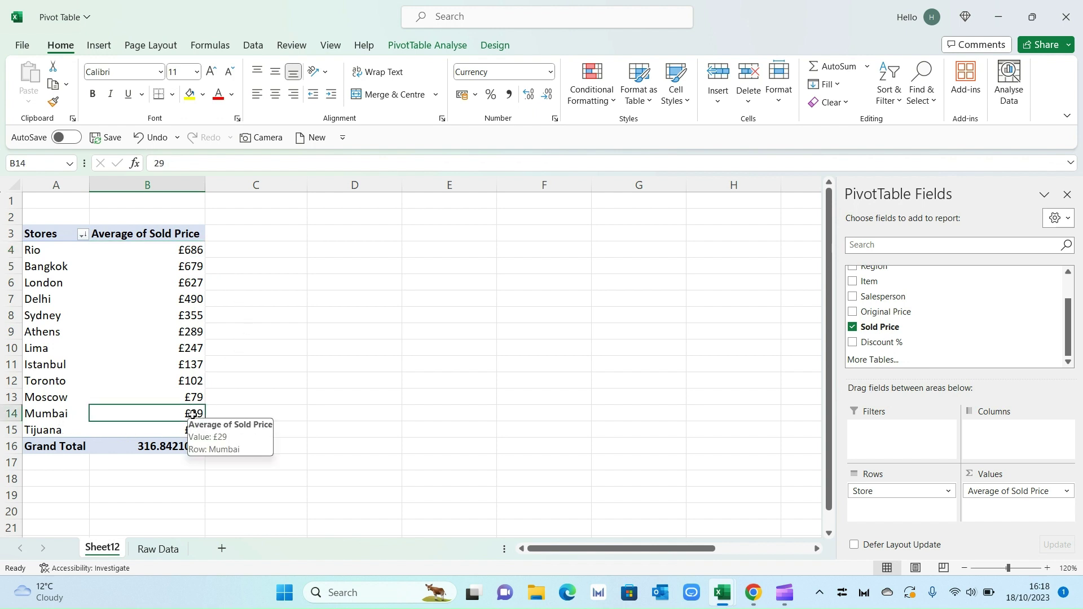
pyautogui.click(266, 394)
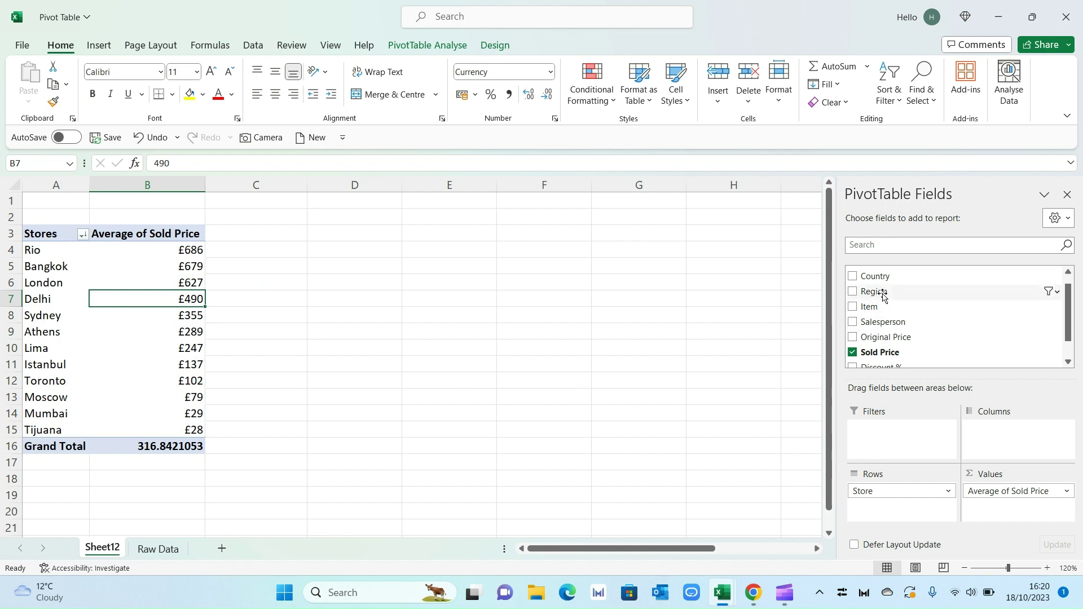
# Add Region as a report filter and limit it to LATAM: Rio, Lima and Tijuana.
pyautogui.moveTo(877, 294); pyautogui.dragTo(903, 443)
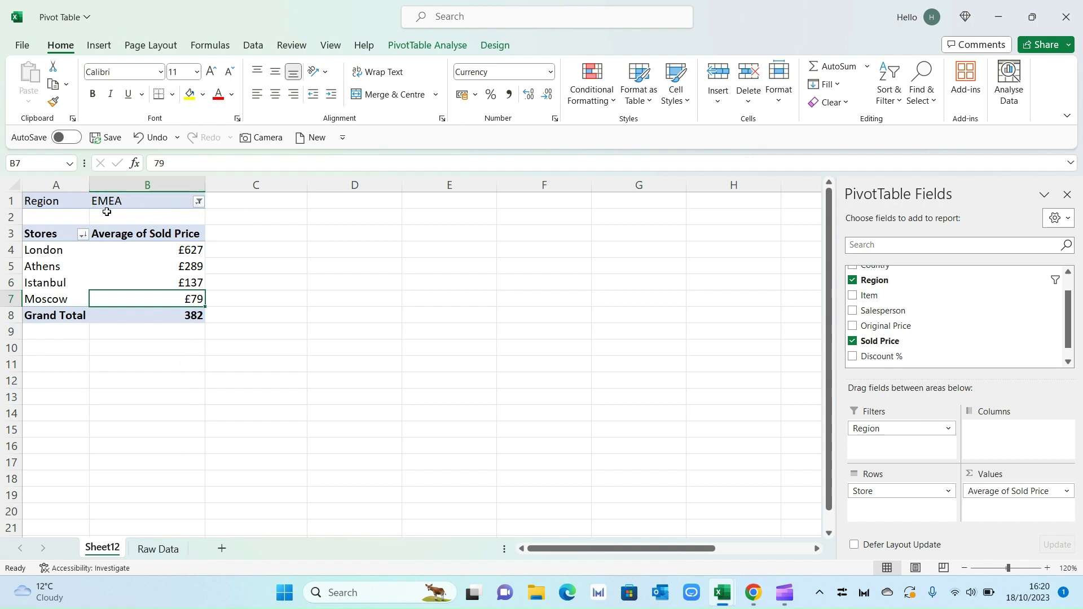
pyautogui.click(199, 202)
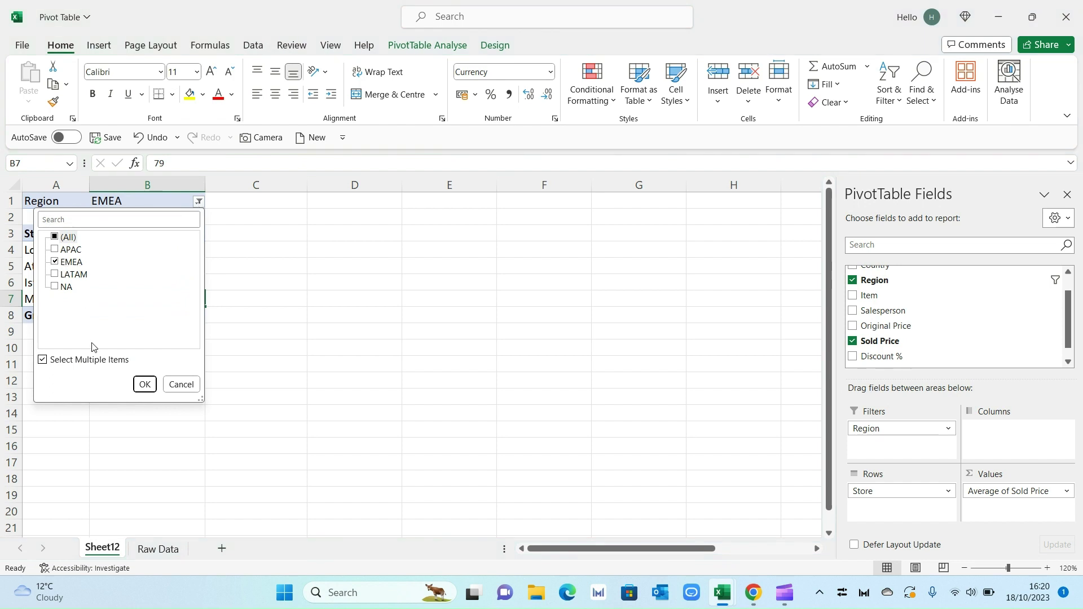
pyautogui.click(145, 384)
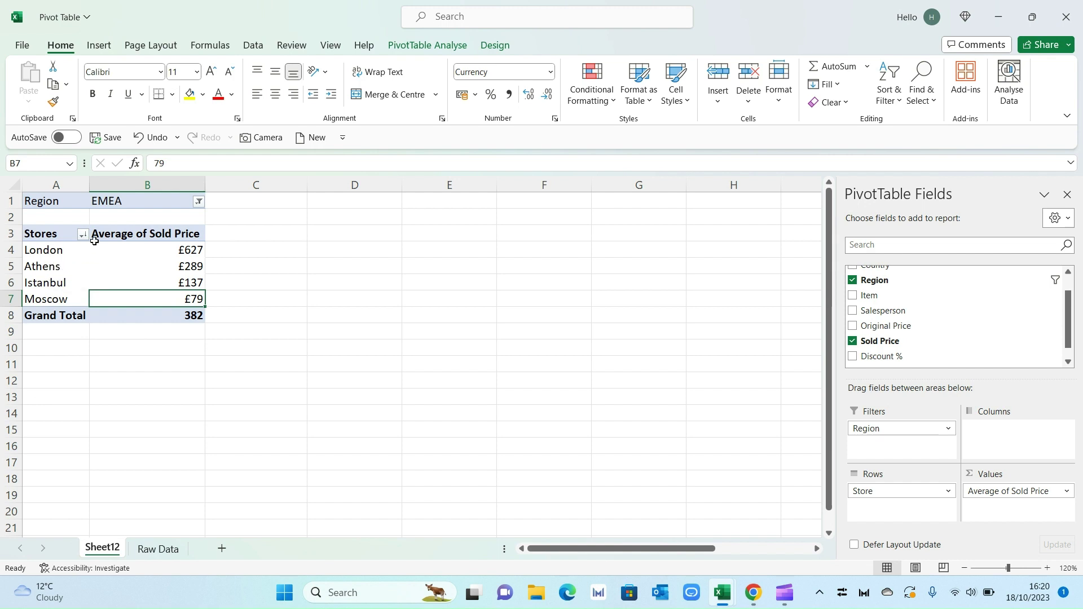
pyautogui.click(199, 202)
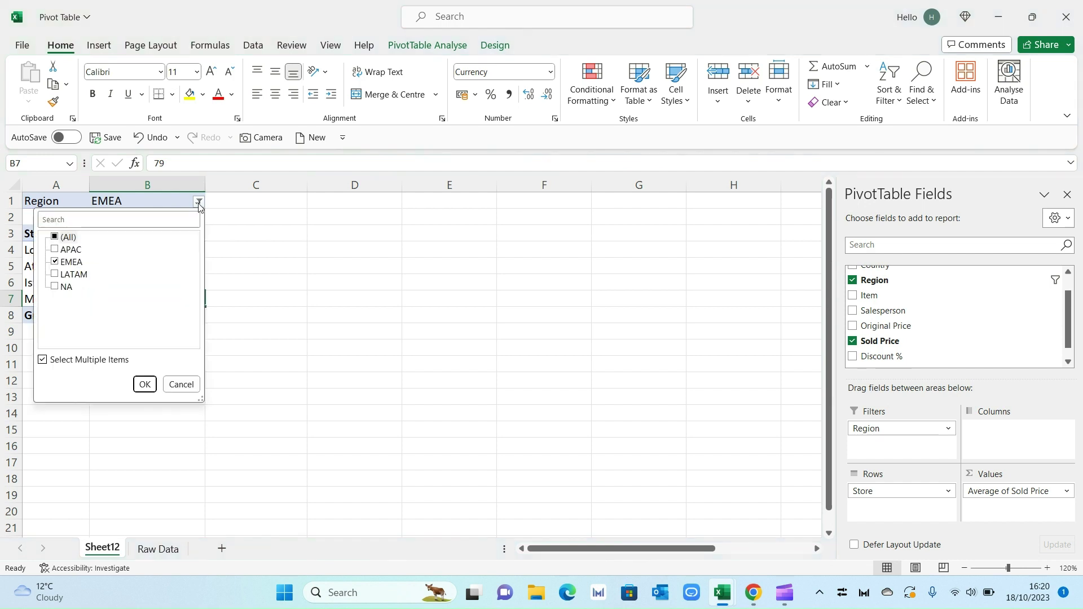
pyautogui.click(55, 275)
pyautogui.click(54, 262)
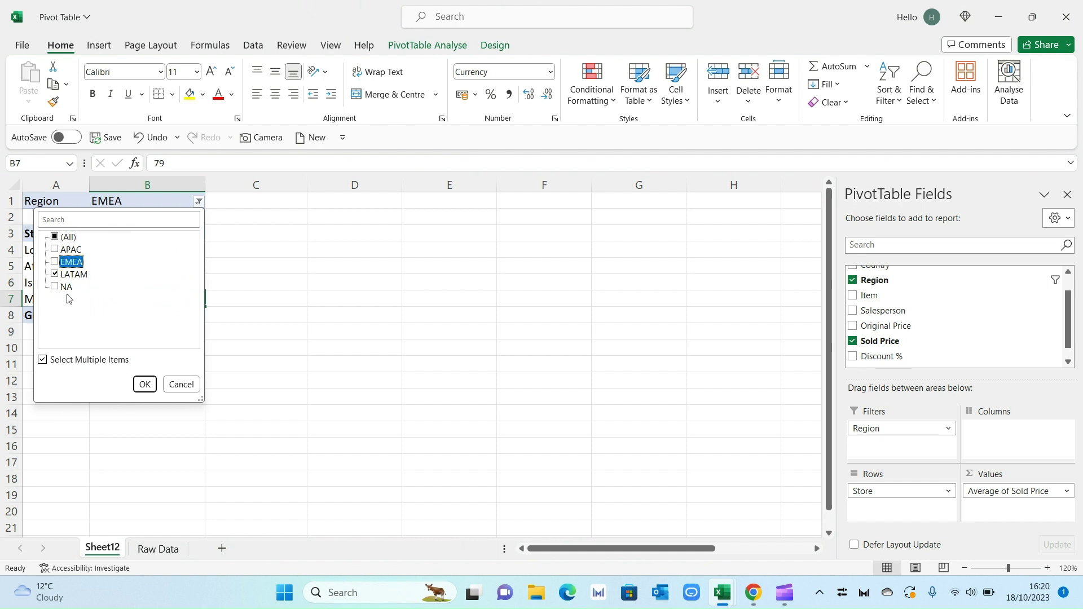
pyautogui.click(144, 385)
pyautogui.click(274, 342)
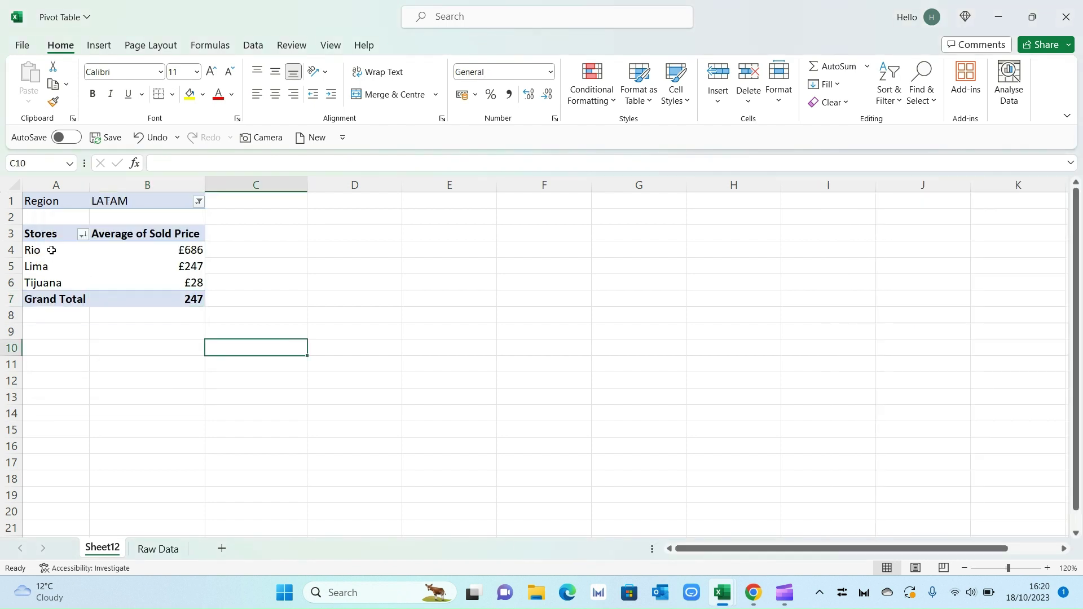
pyautogui.click(52, 250)
pyautogui.click(274, 298)
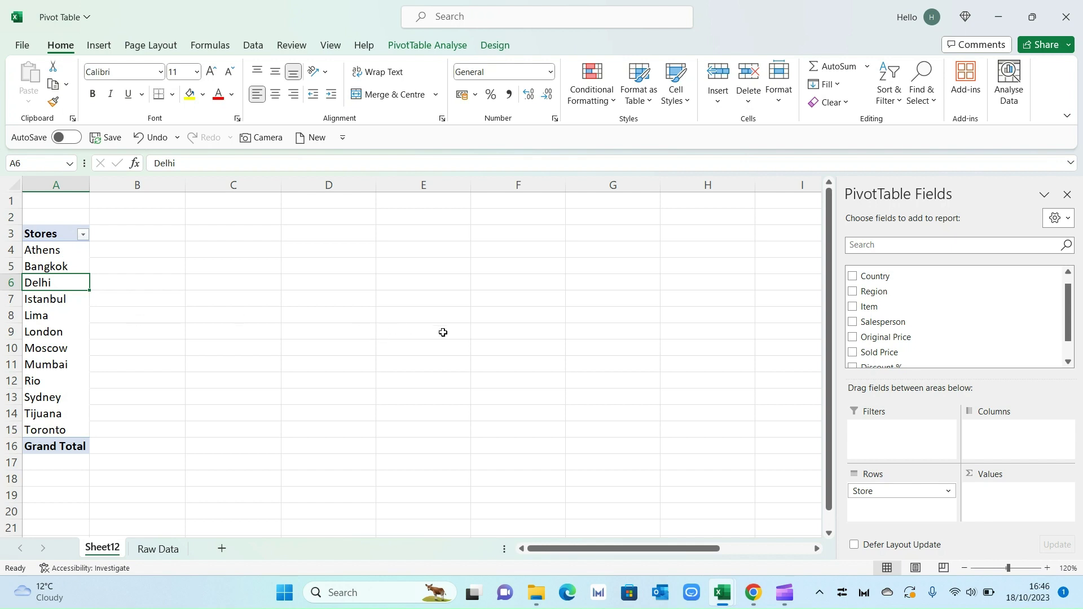
# Add Original Price and Sold Price to the pivot values for every store.
pyautogui.scroll(-1, 1070, 330)
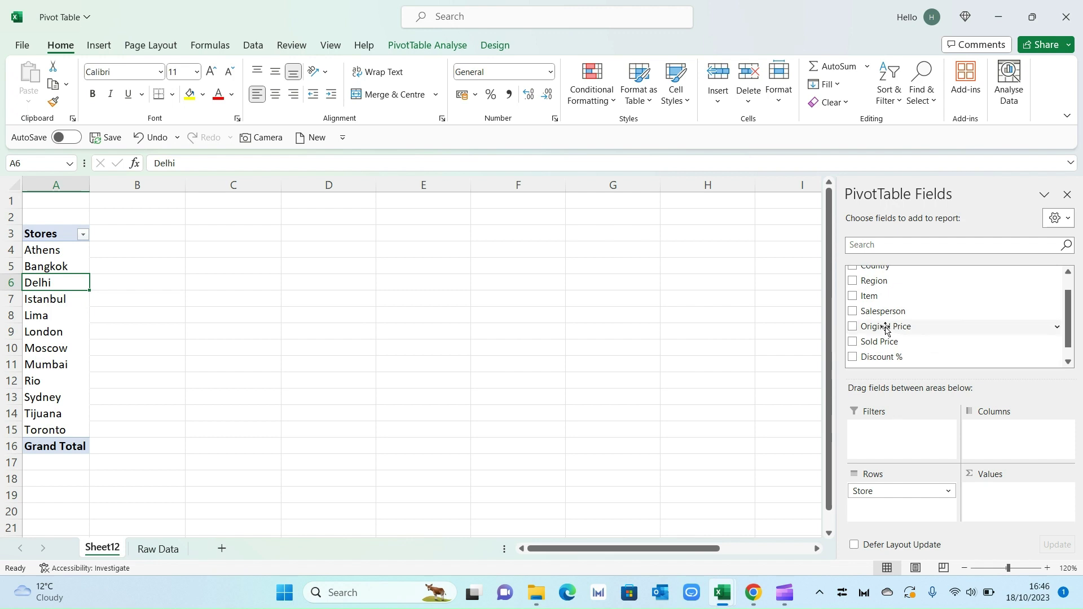
pyautogui.moveTo(883, 328); pyautogui.dragTo(997, 481)
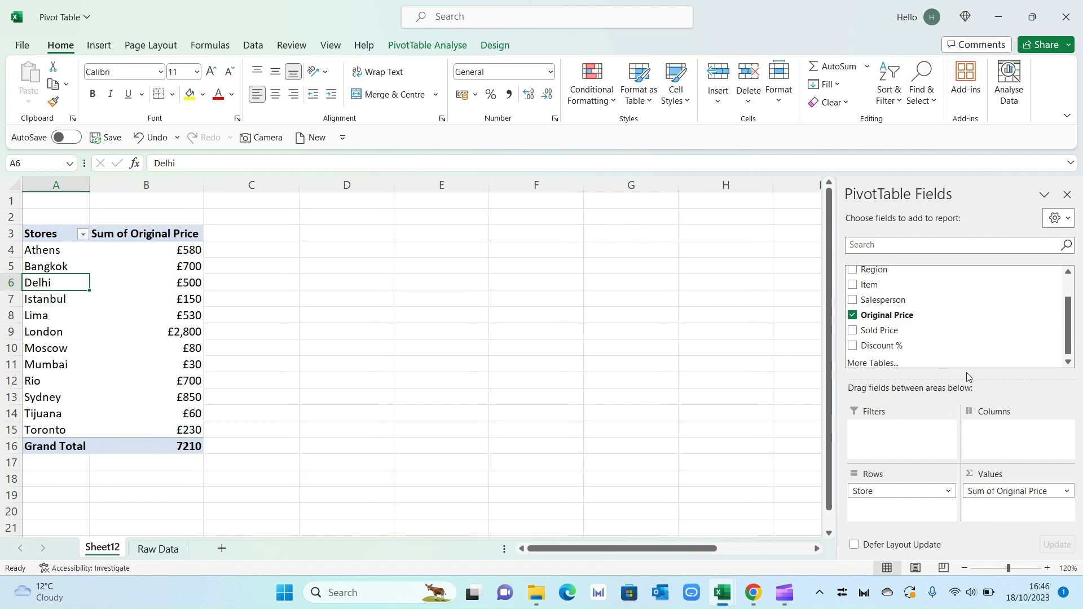
pyautogui.moveTo(888, 333); pyautogui.dragTo(999, 508)
# Sort stores by Sum of Original Price largest to smallest, London £2,800 first.
pyautogui.click(199, 251)
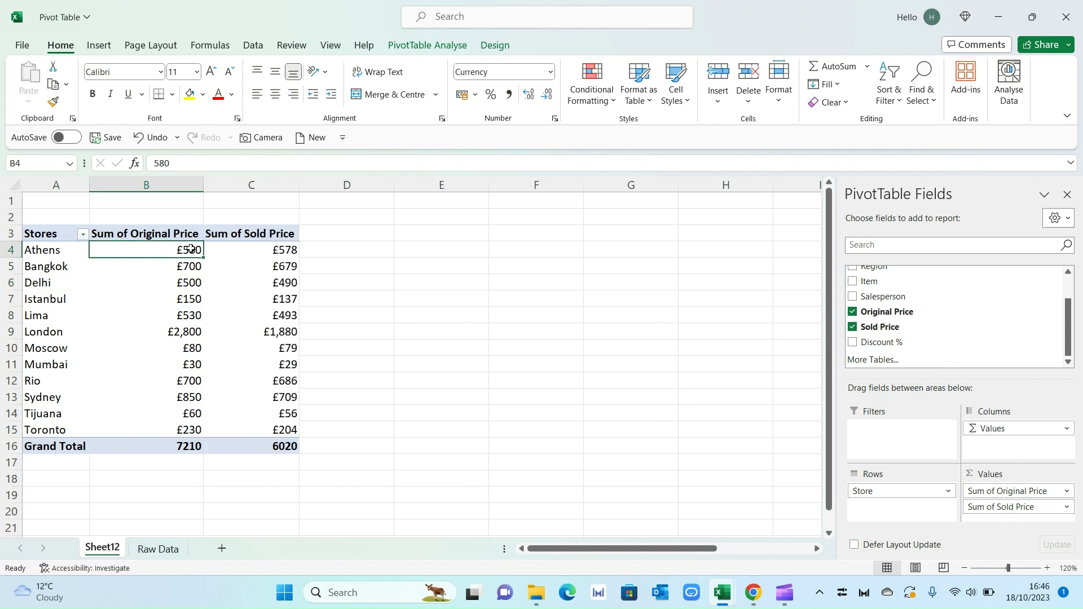
pyautogui.rightClick(199, 251)
pyautogui.moveTo(282, 367)
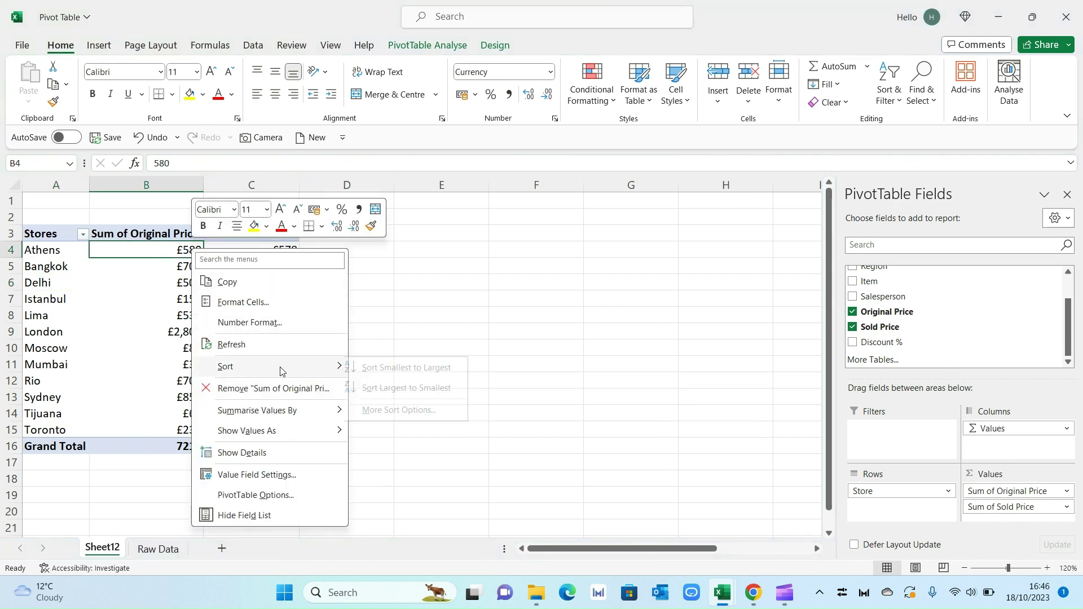
pyautogui.click(411, 386)
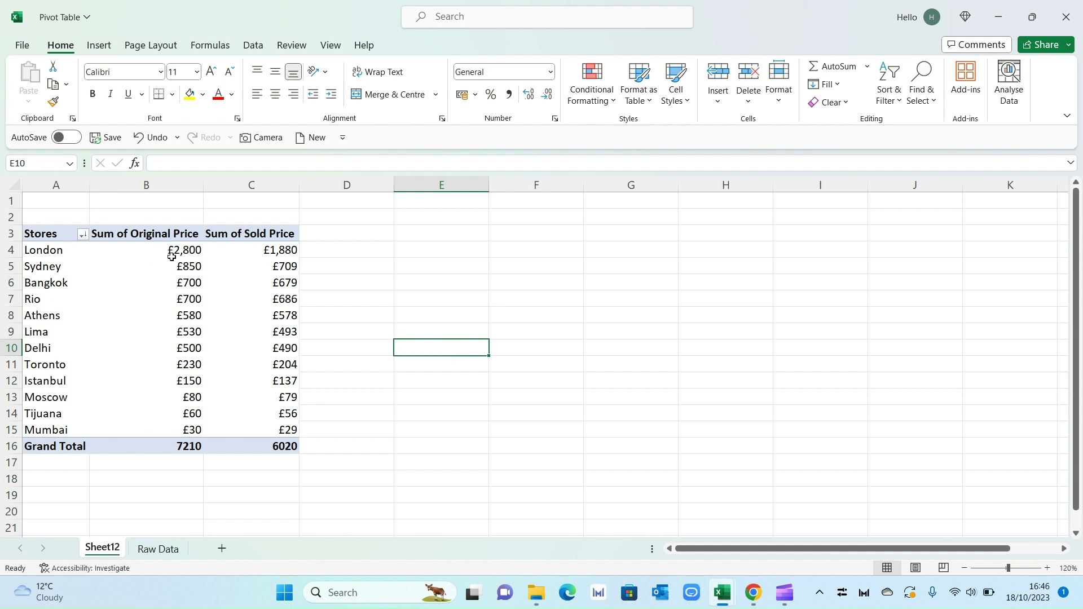
pyautogui.moveTo(169, 234); pyautogui.dragTo(159, 298)
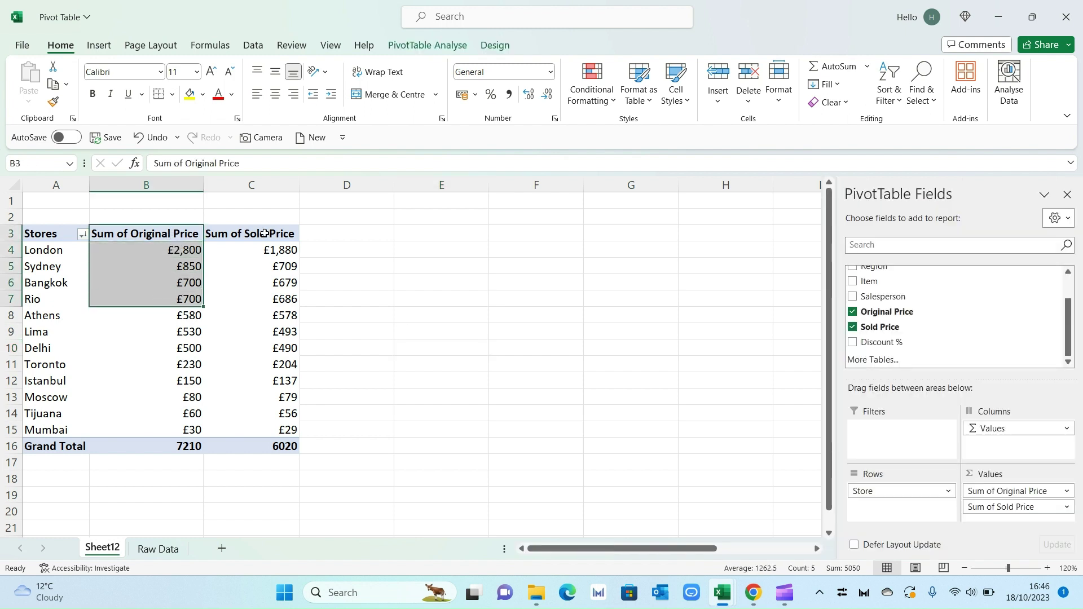
pyautogui.moveTo(265, 234); pyautogui.dragTo(262, 265)
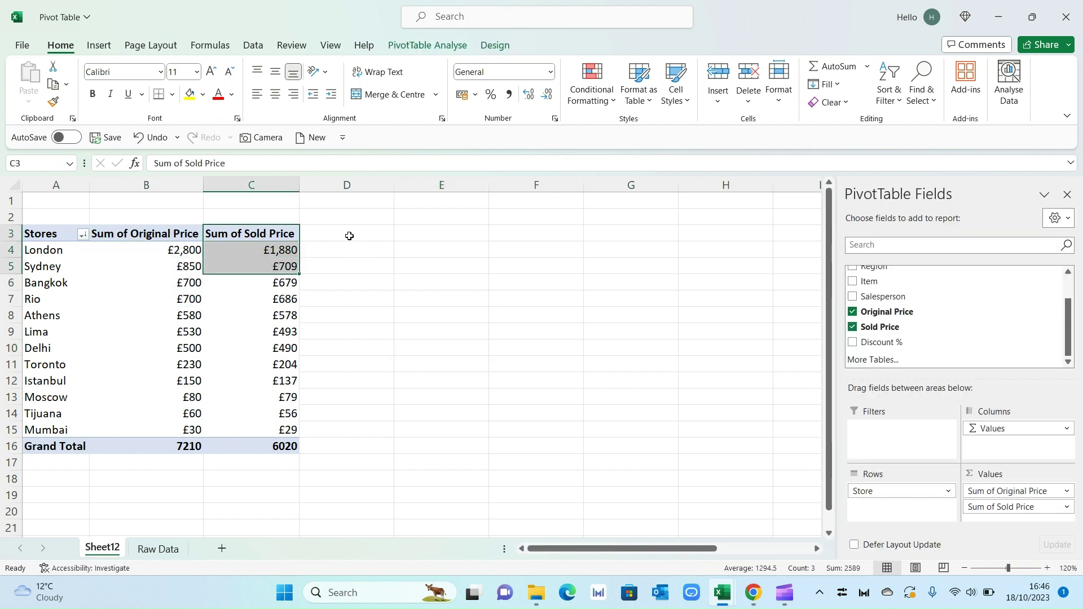
pyautogui.moveTo(349, 236); pyautogui.dragTo(341, 402)
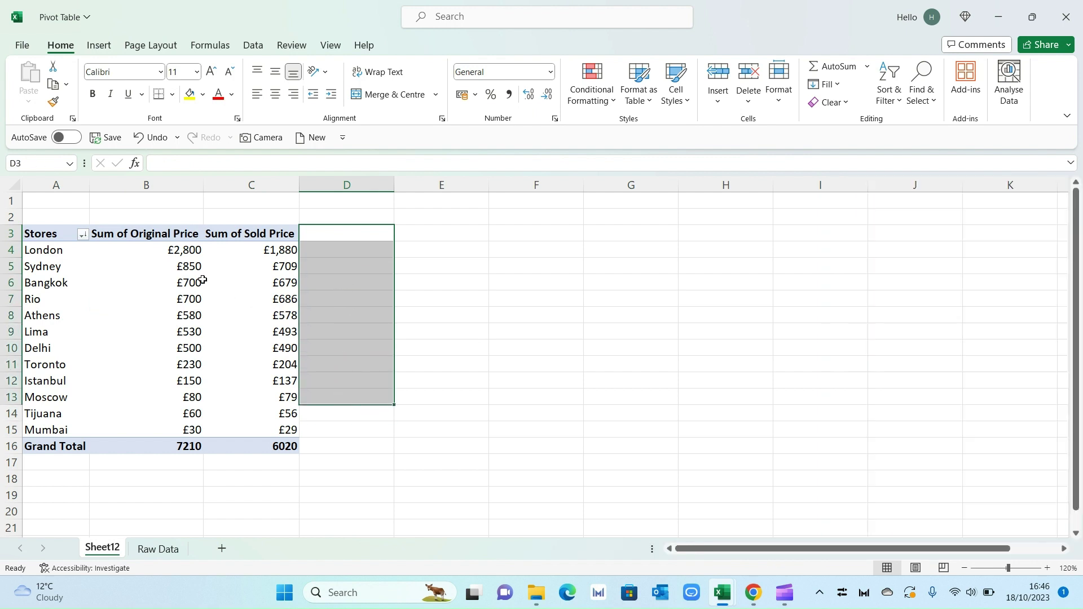
pyautogui.click(359, 263)
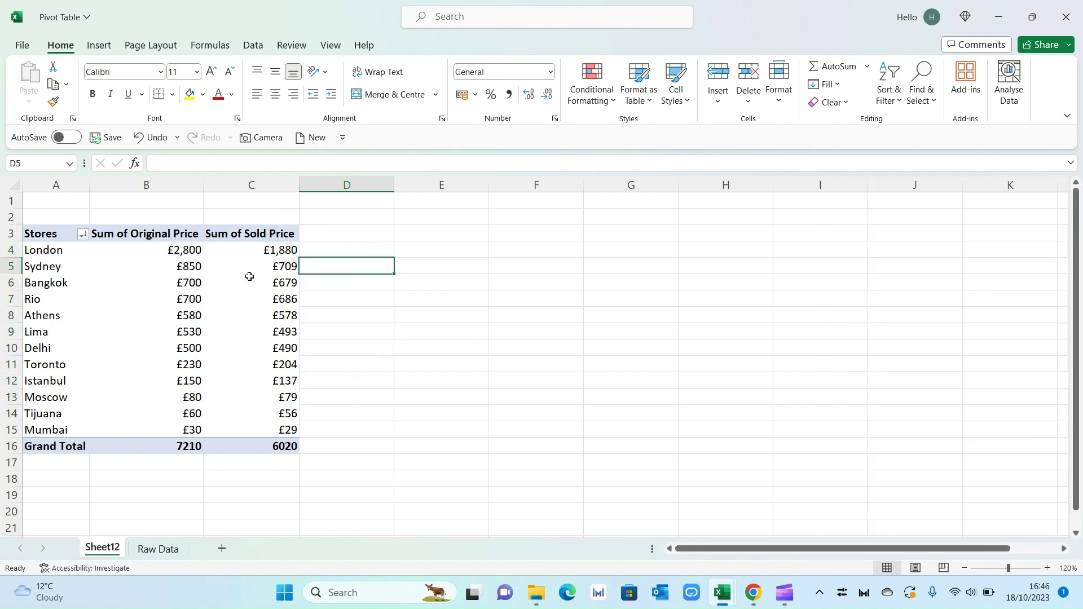
pyautogui.click(267, 250)
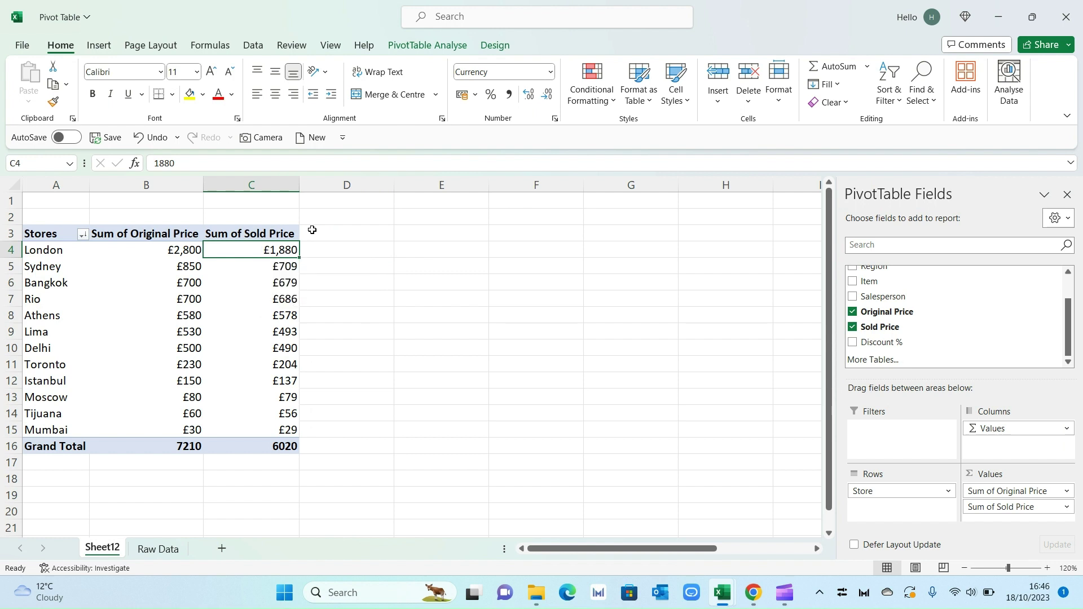
# Create calculated field Discount (Loss) = 'Original Price' - 'Sold Price', giving London £920.
pyautogui.click(442, 50)
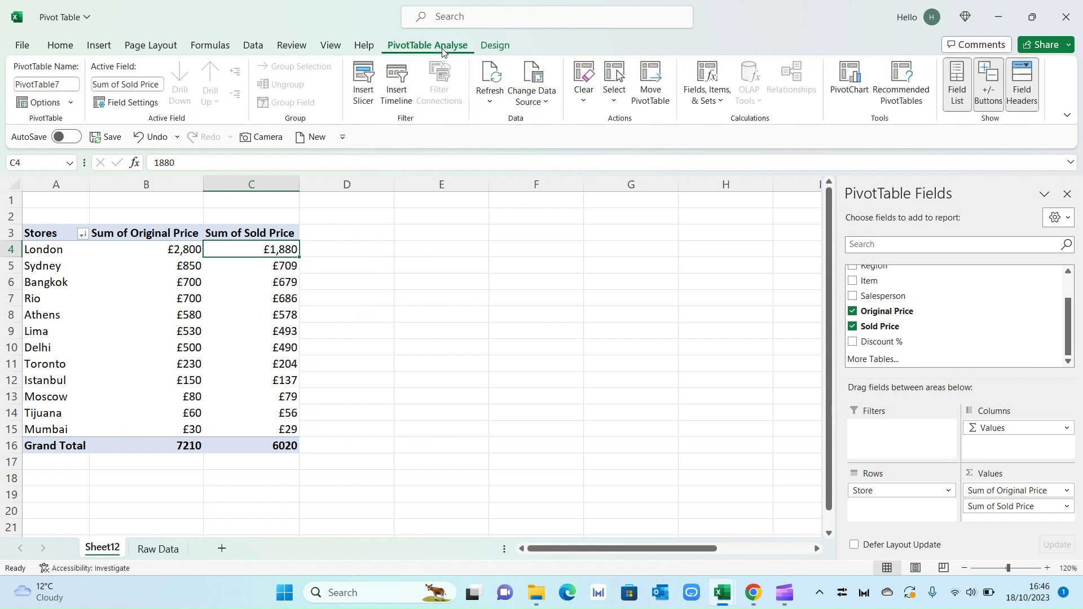
pyautogui.click(720, 97)
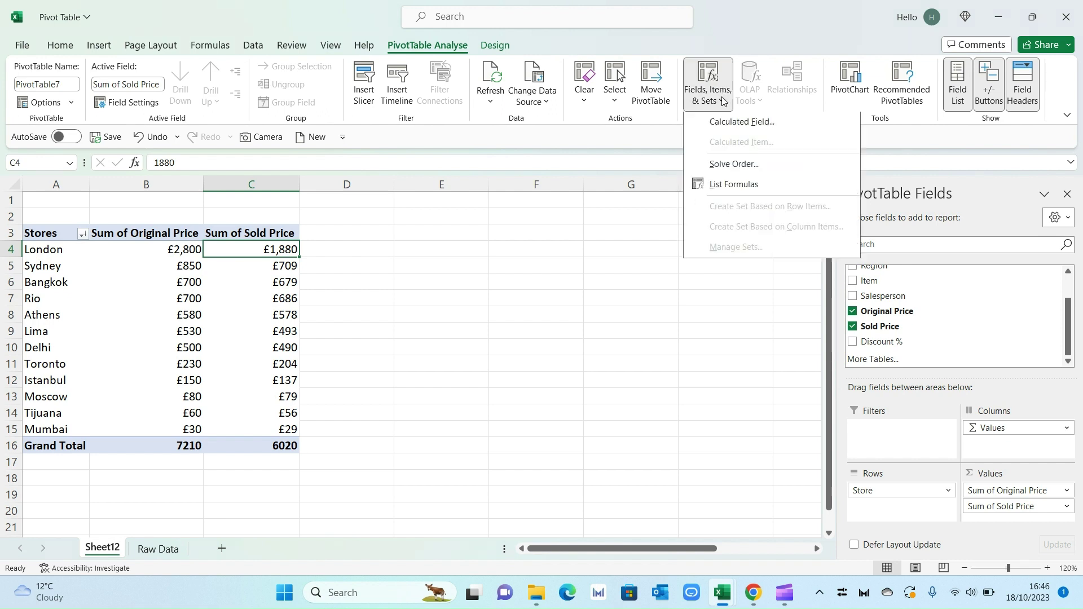
pyautogui.click(782, 124)
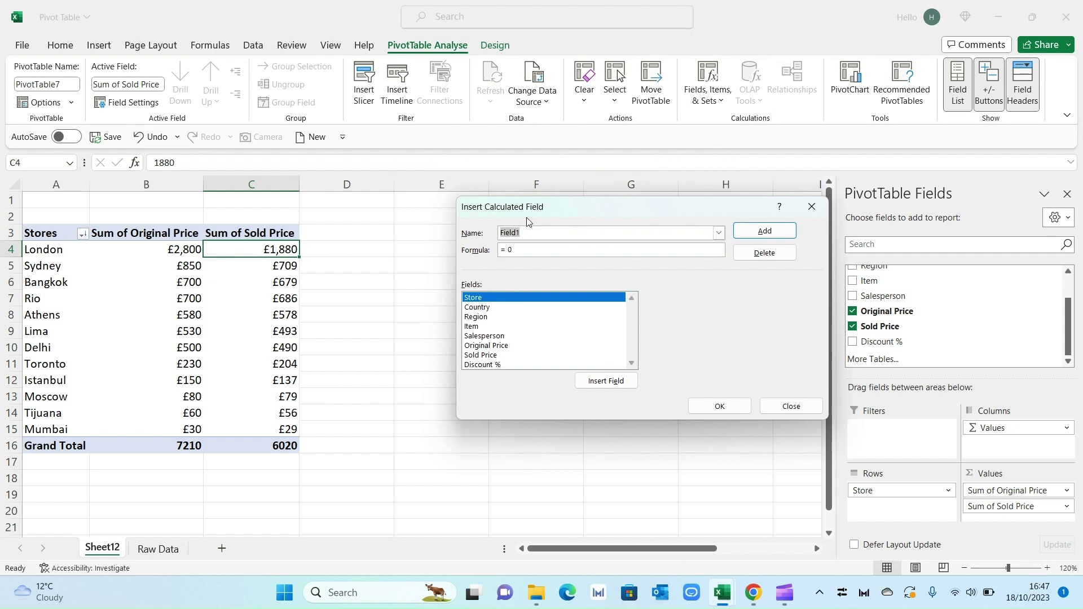
pyautogui.write('Discount (Loss')
pyautogui.click(506, 347)
pyautogui.click(610, 381)
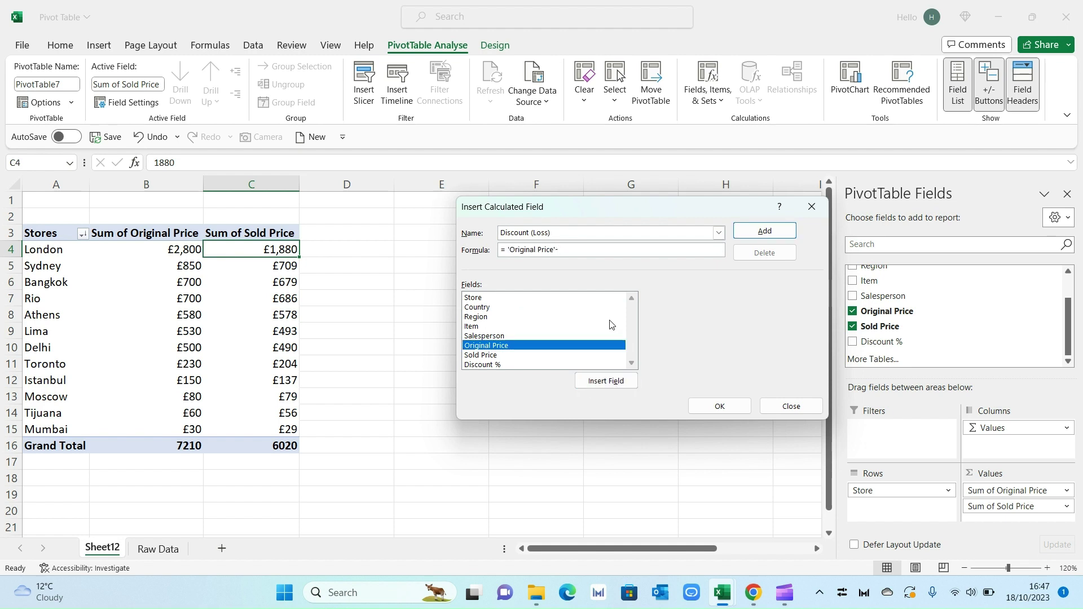
pyautogui.click(500, 355)
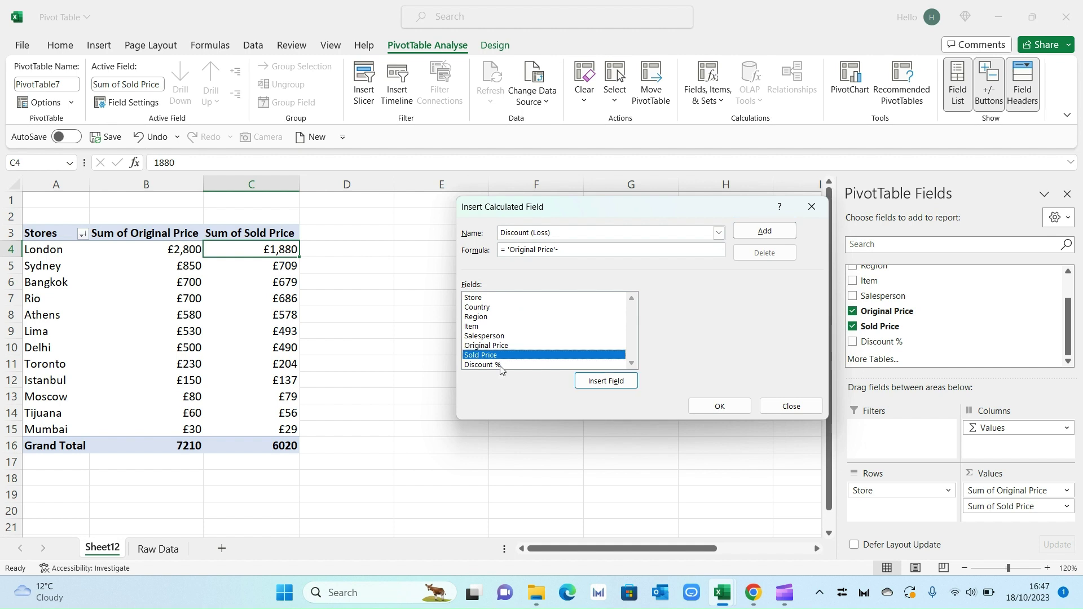
pyautogui.click(609, 381)
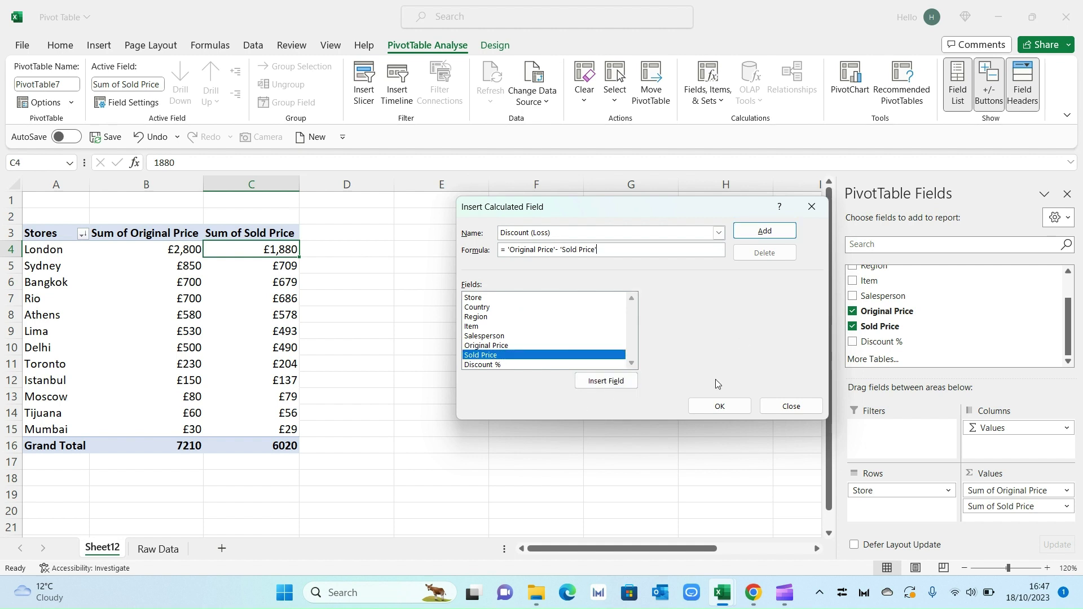
pyautogui.click(721, 407)
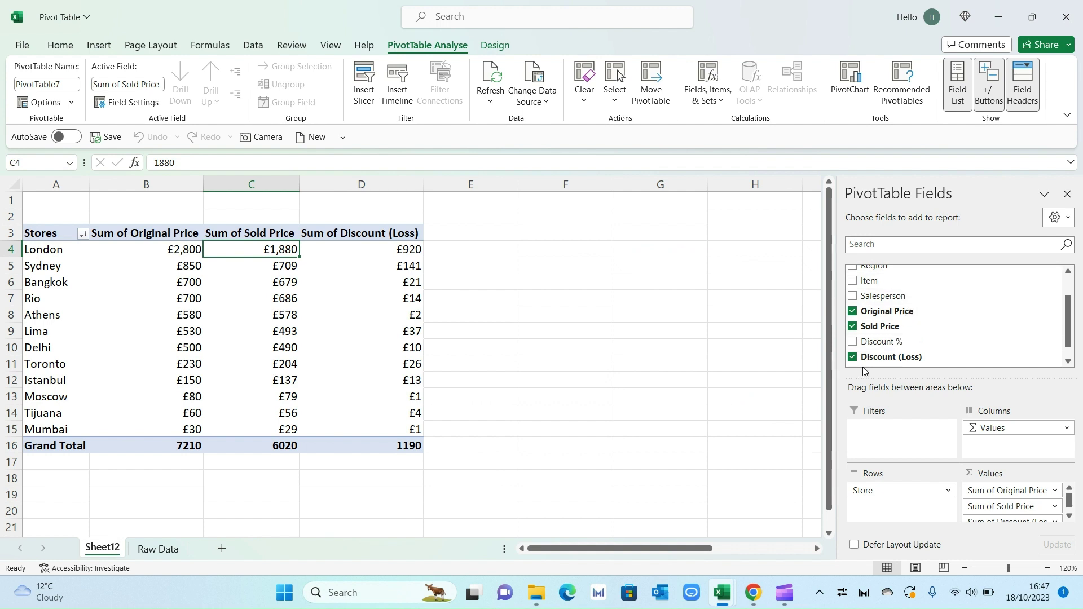
pyautogui.moveTo(1066, 331); pyautogui.dragTo(1066, 340)
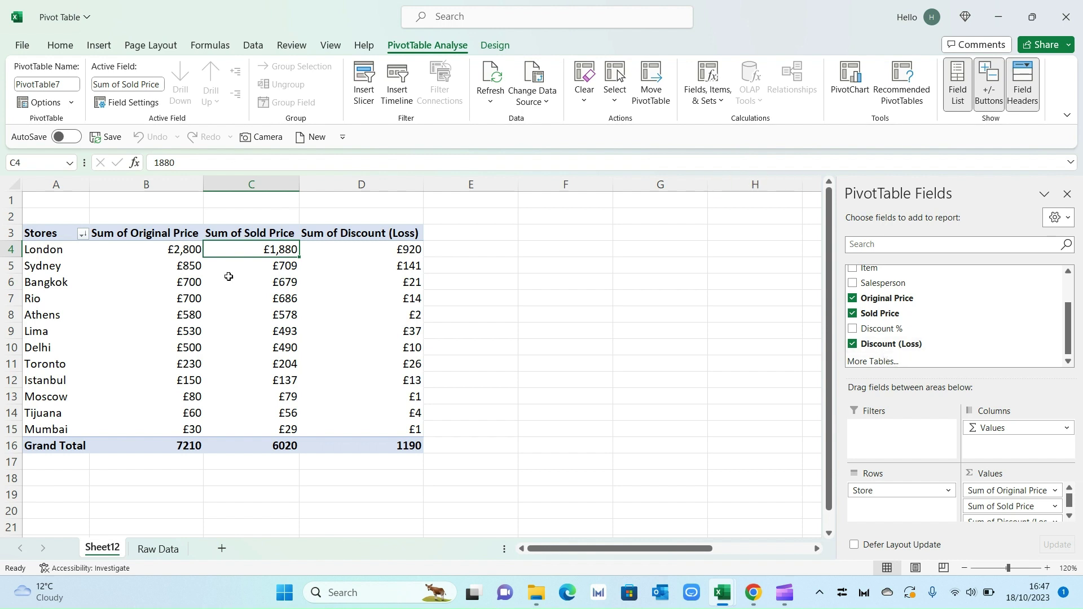
pyautogui.moveTo(405, 253)
pyautogui.click(414, 251)
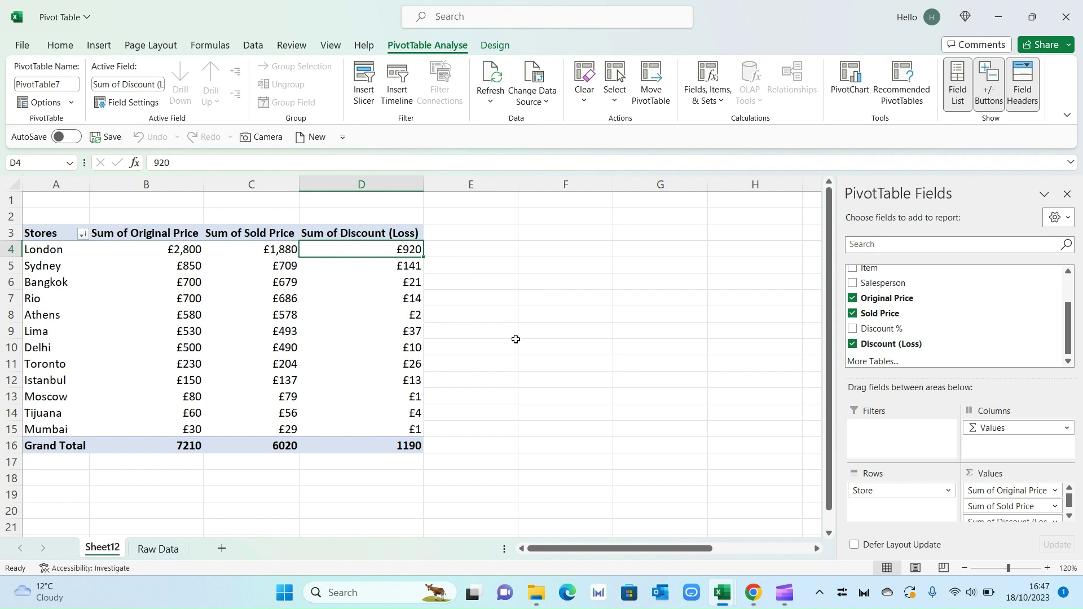
pyautogui.click(405, 431)
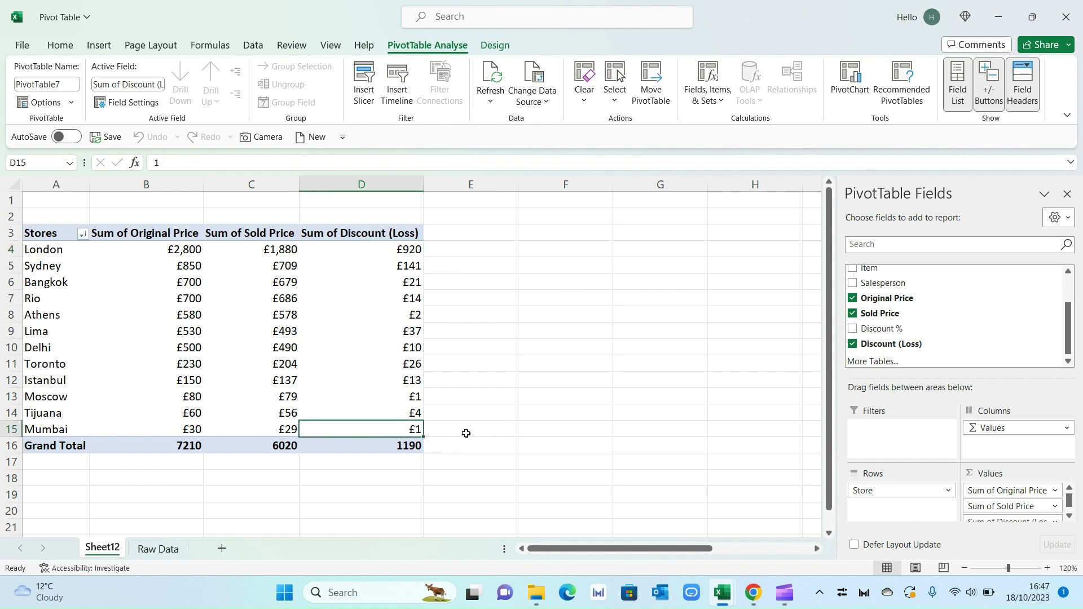
pyautogui.click(462, 347)
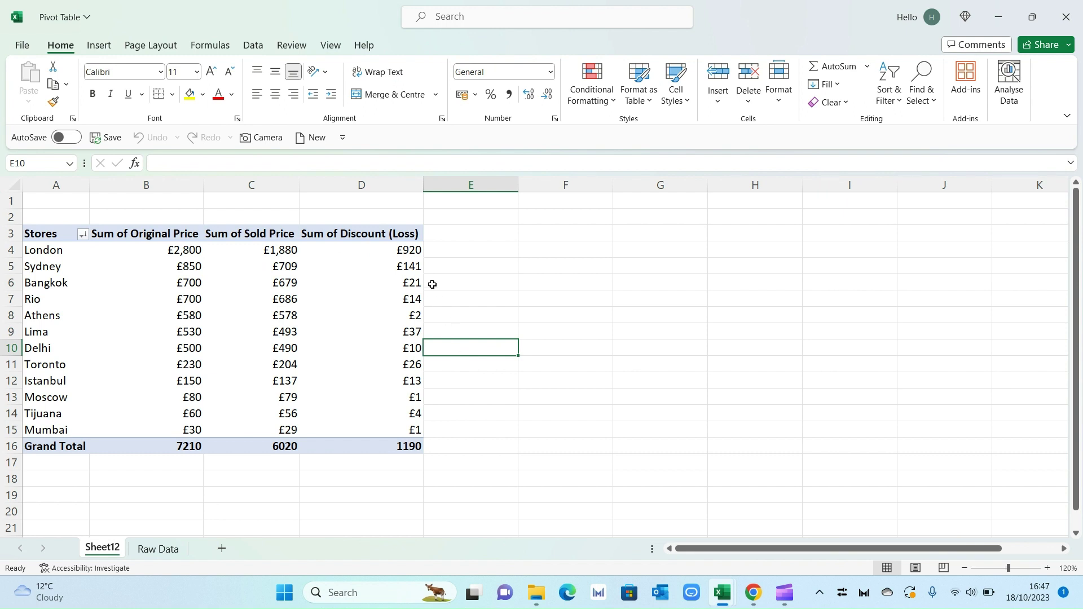
pyautogui.click(408, 250)
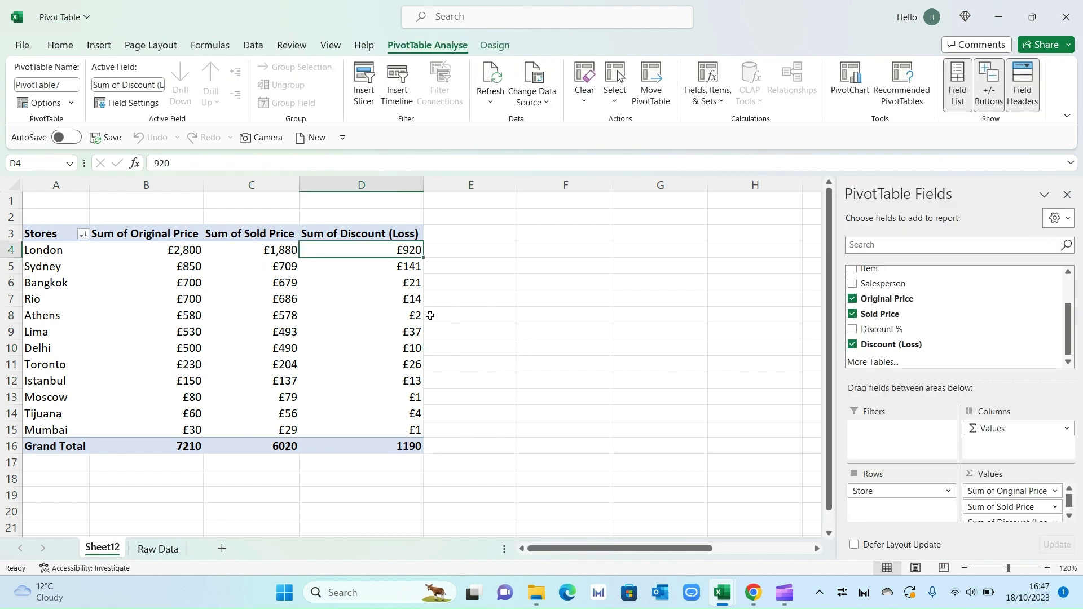